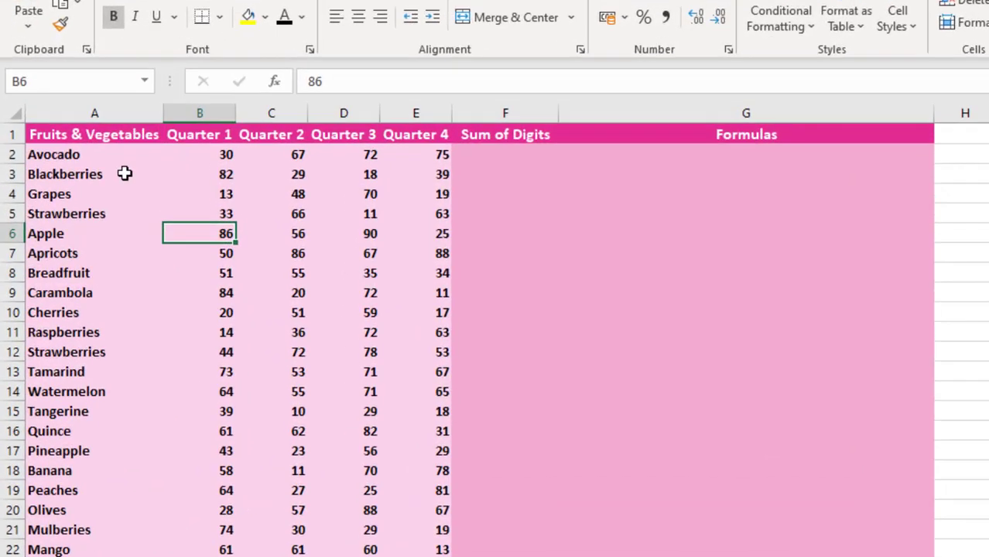
Check how far the Fruits & Vegetables data extends, from its last row back up to the header.
left_click(74, 200)
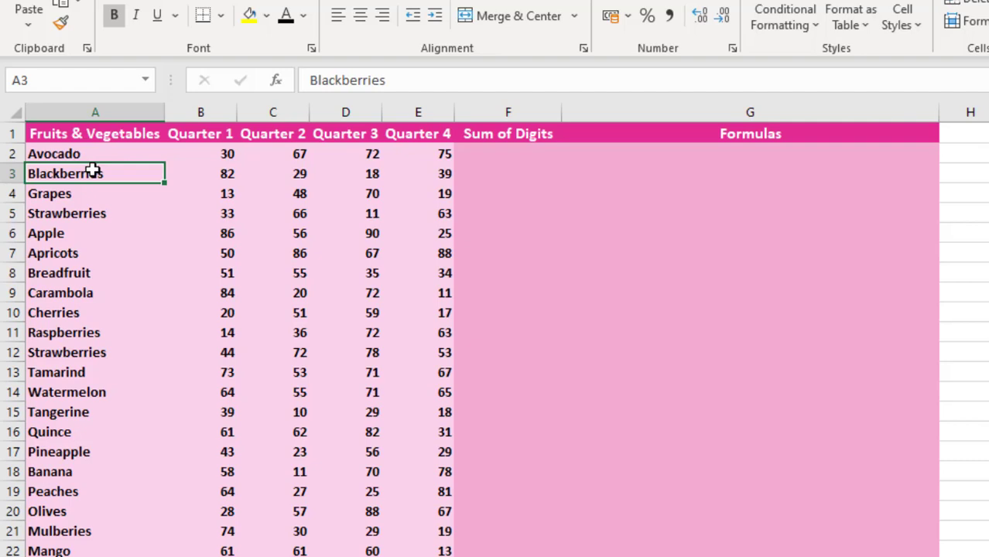
key("ctrl+Down")
key("ctrl+Up")
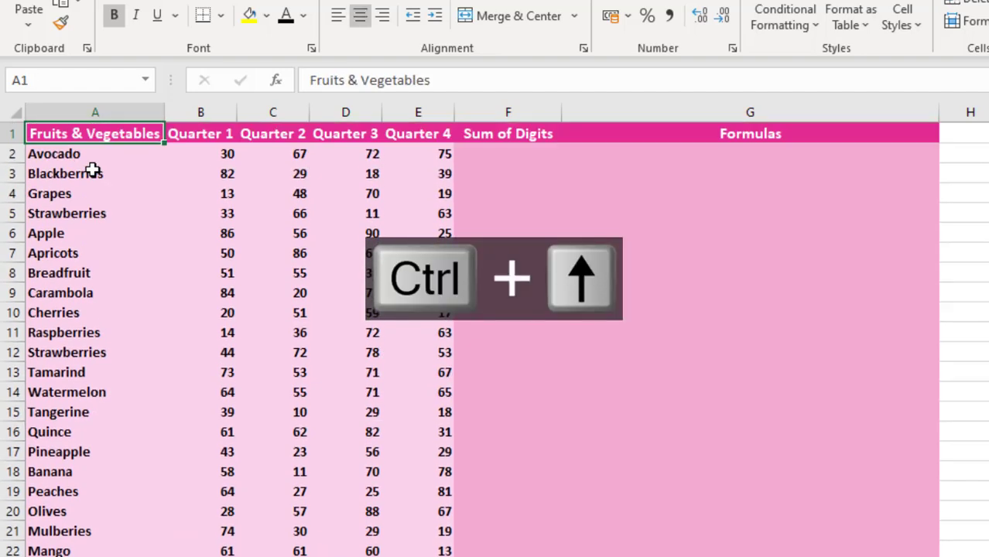
left_click(222, 155)
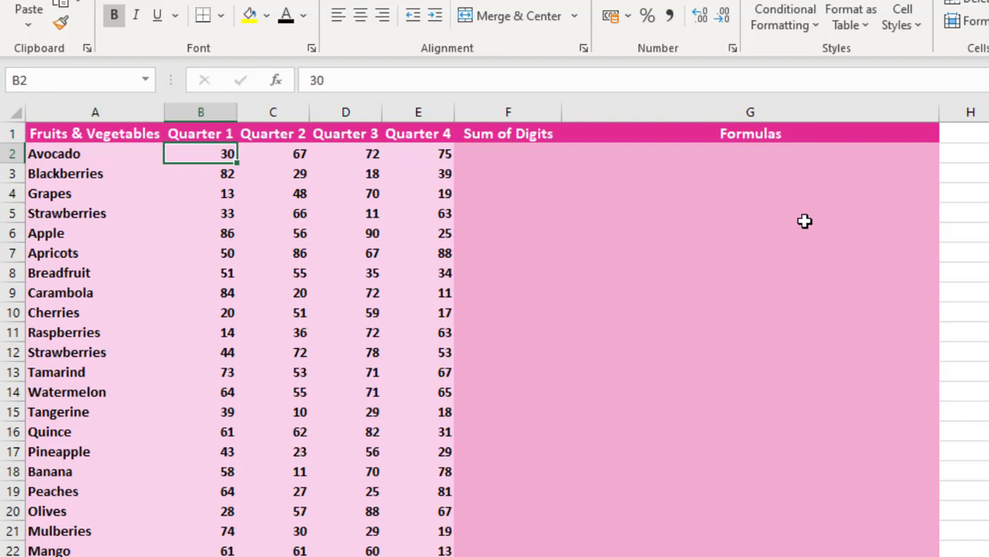
Start a LET formula in F2 with the author's first name in lowercase as the first variable name.
left_click(523, 151)
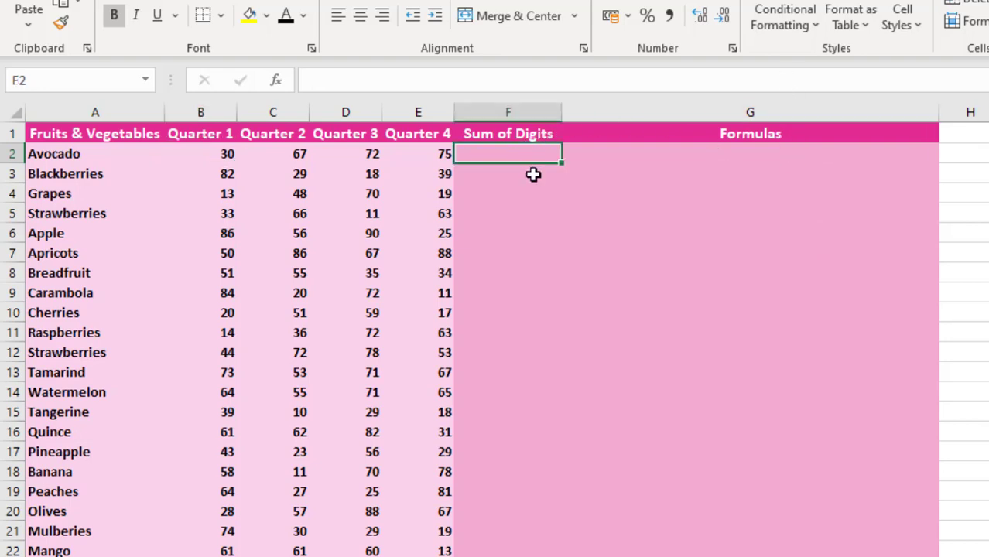
type("=")
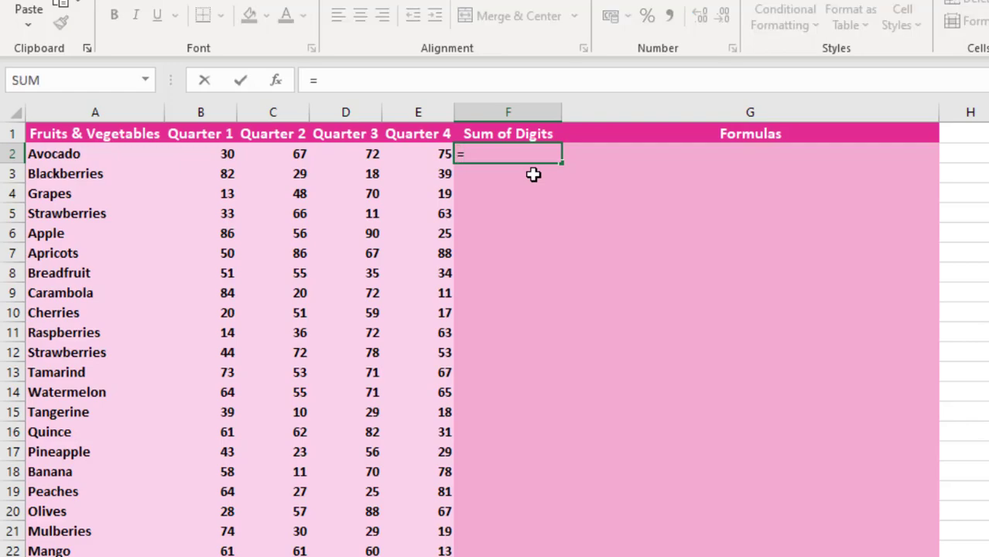
type("let")
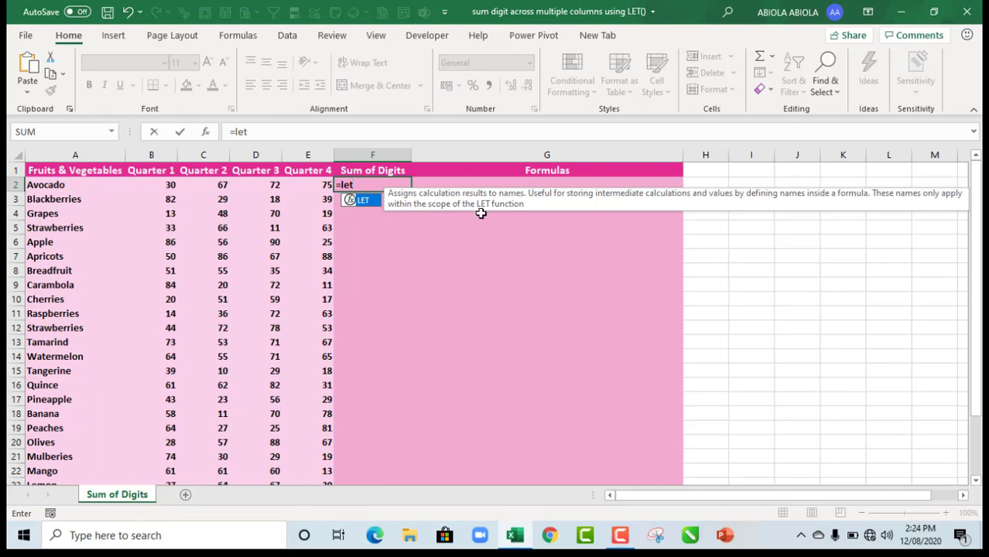
key("Tab")
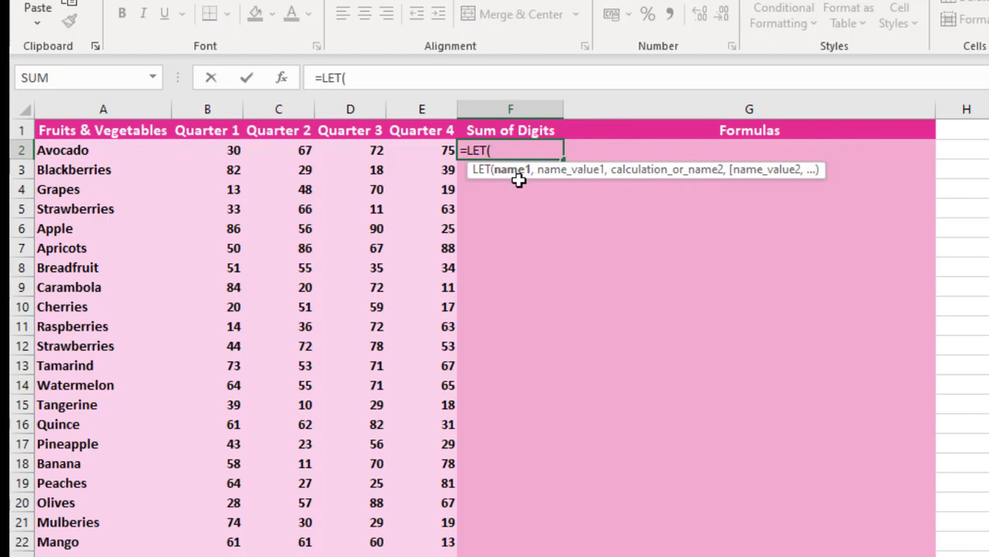
type("iola")
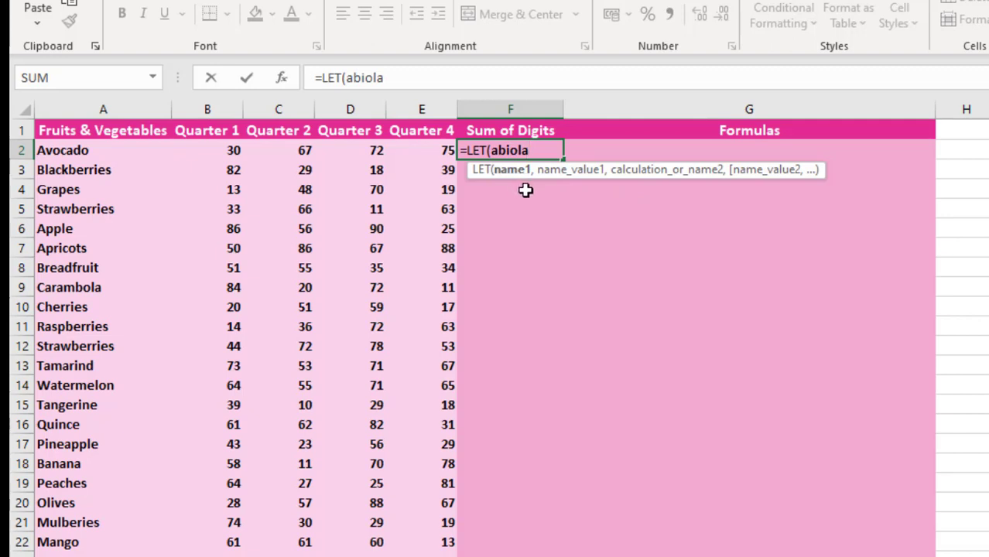
type(",")
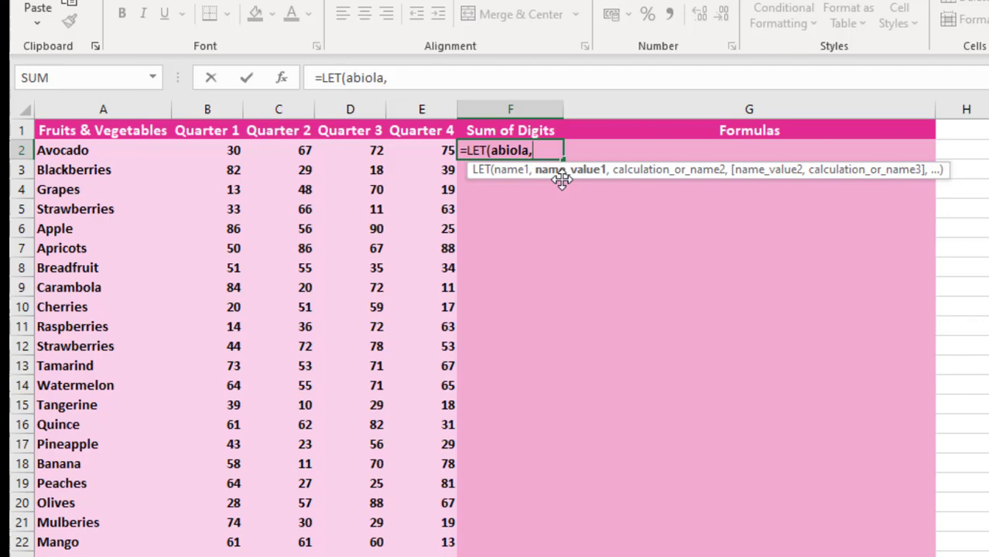
Begin the LET variable's value with a MID function that takes cell E2 as its text.
type("mid")
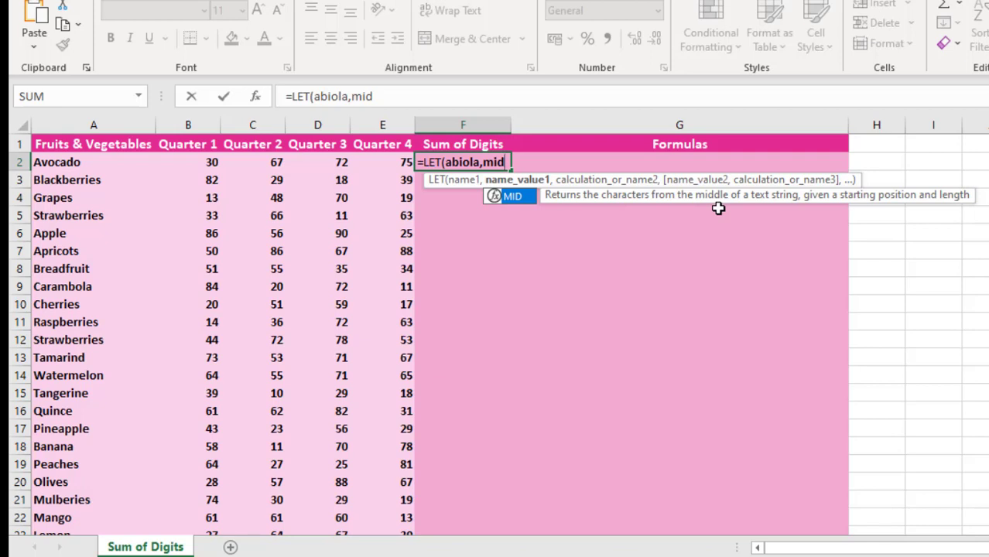
key("Tab")
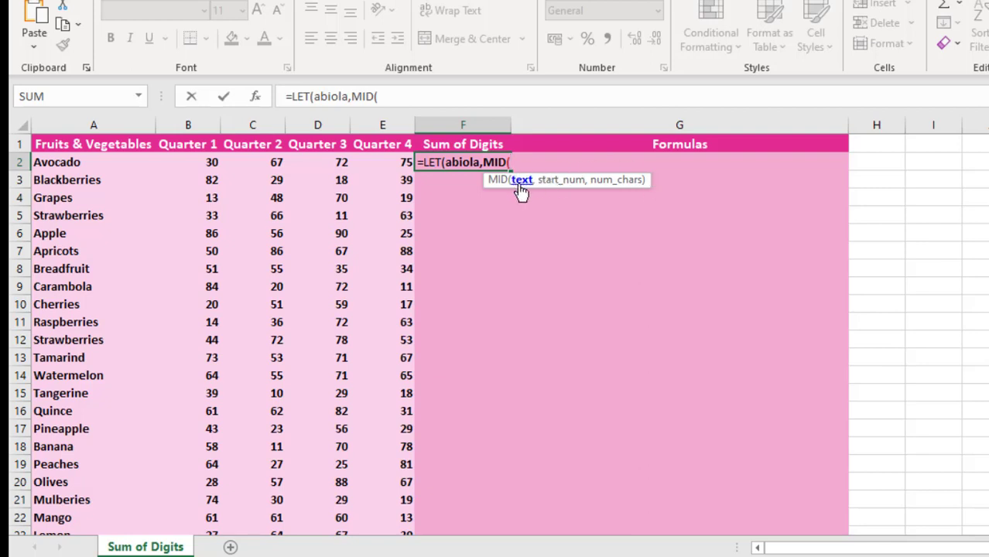
left_click(398, 162)
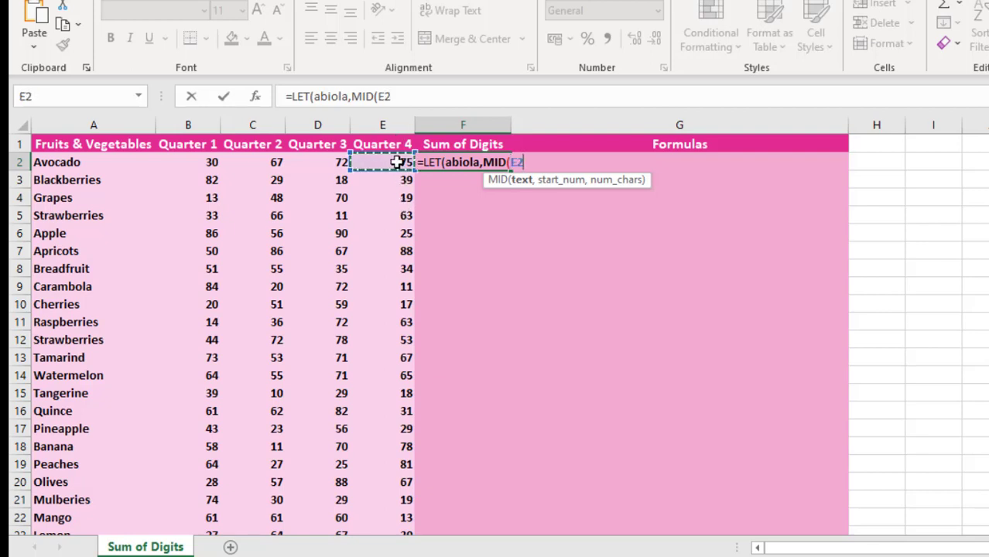
type(",")
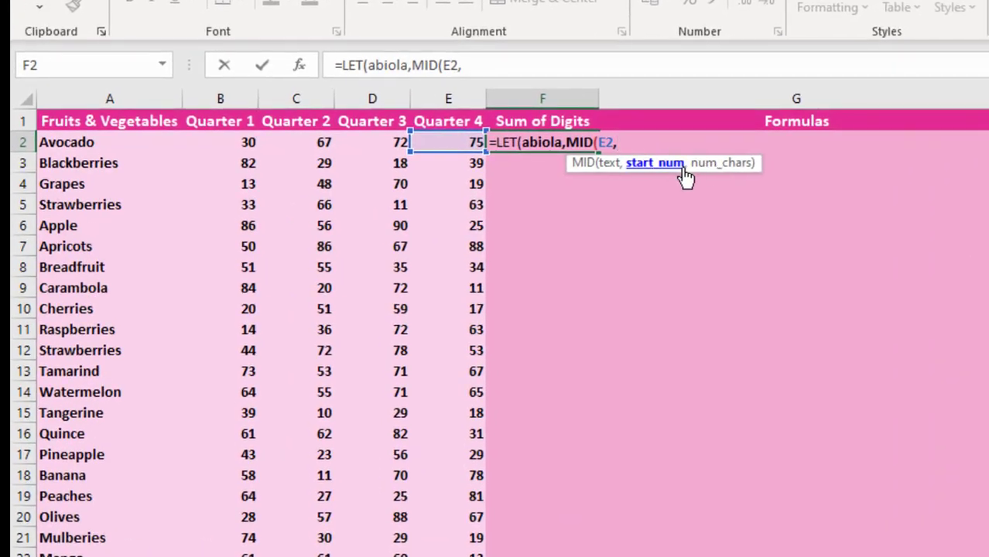
Add SEQUENCE(LEN(E2)) as MID's start number, preview its evaluated array, and restore the expression.
type("seq")
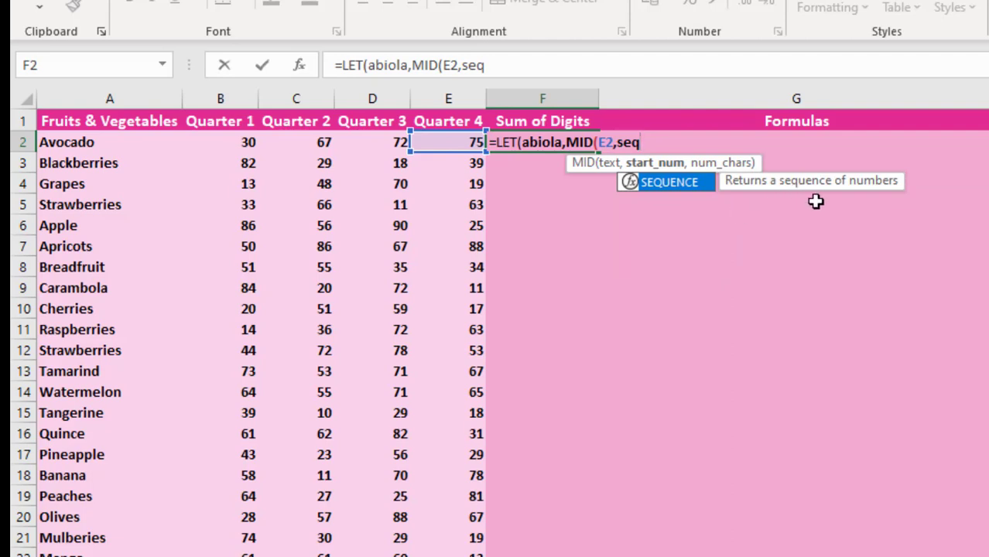
key("Tab")
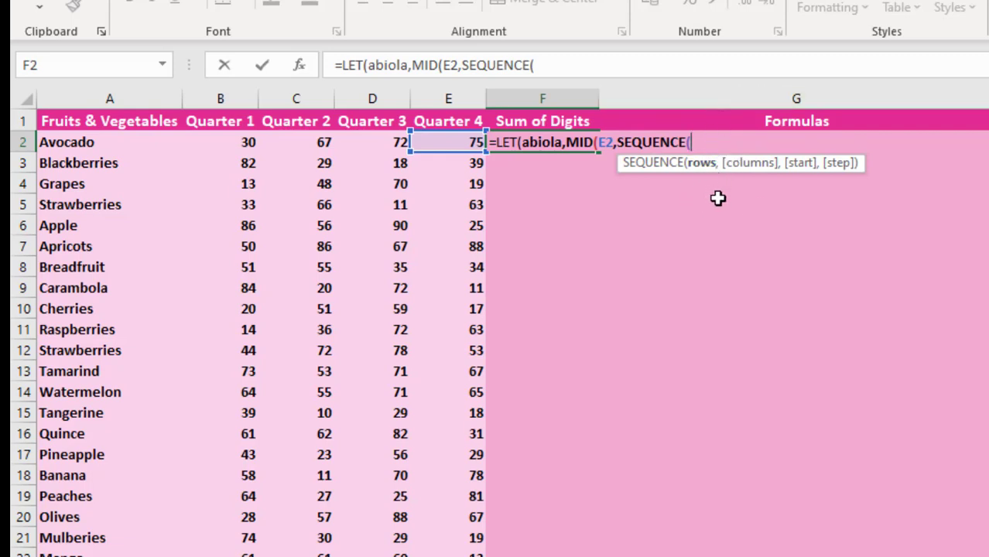
type("en")
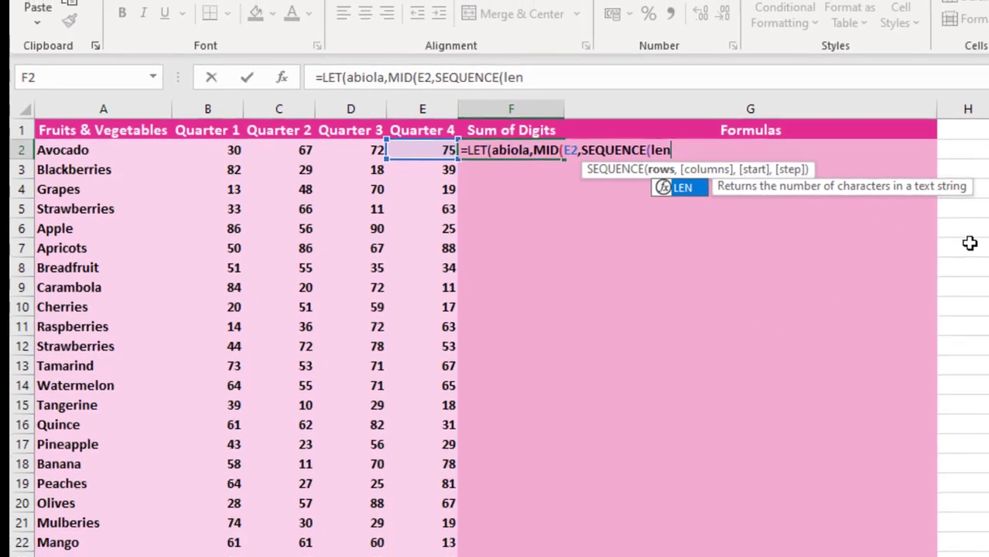
key("Tab")
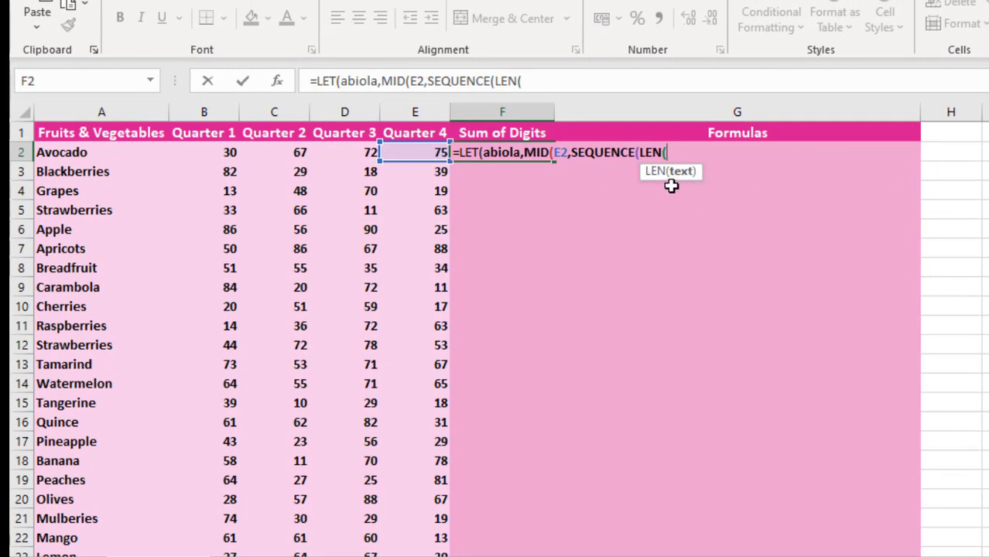
left_click(416, 155)
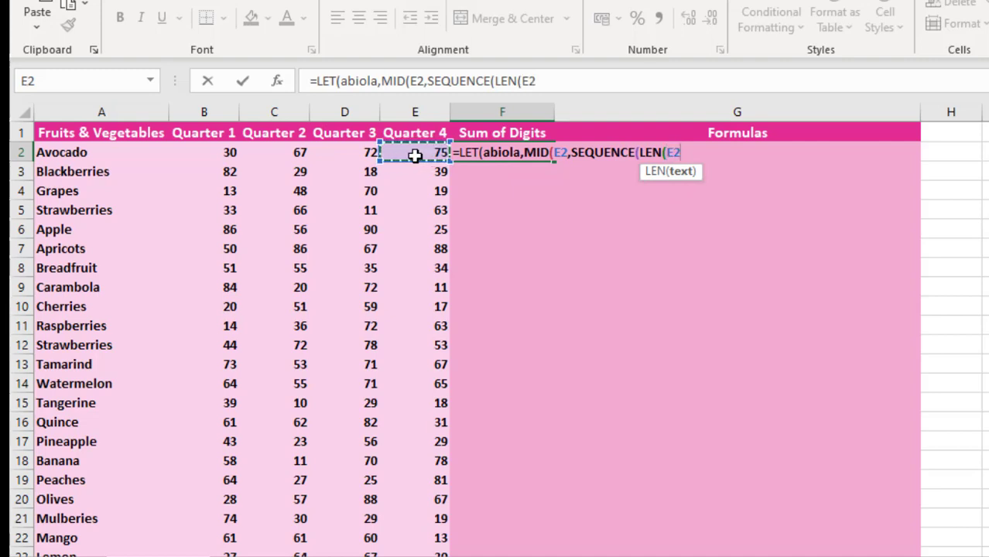
type(")")
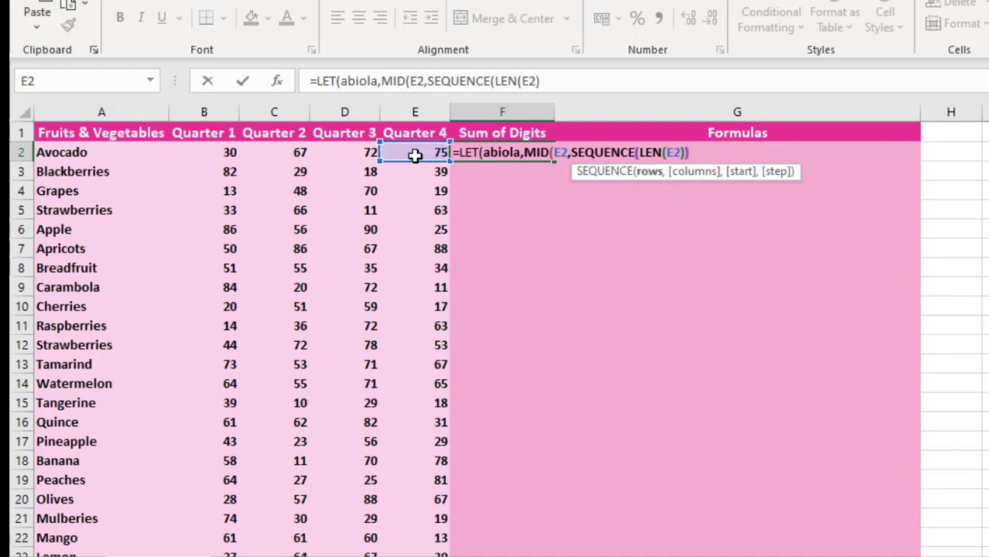
type(")")
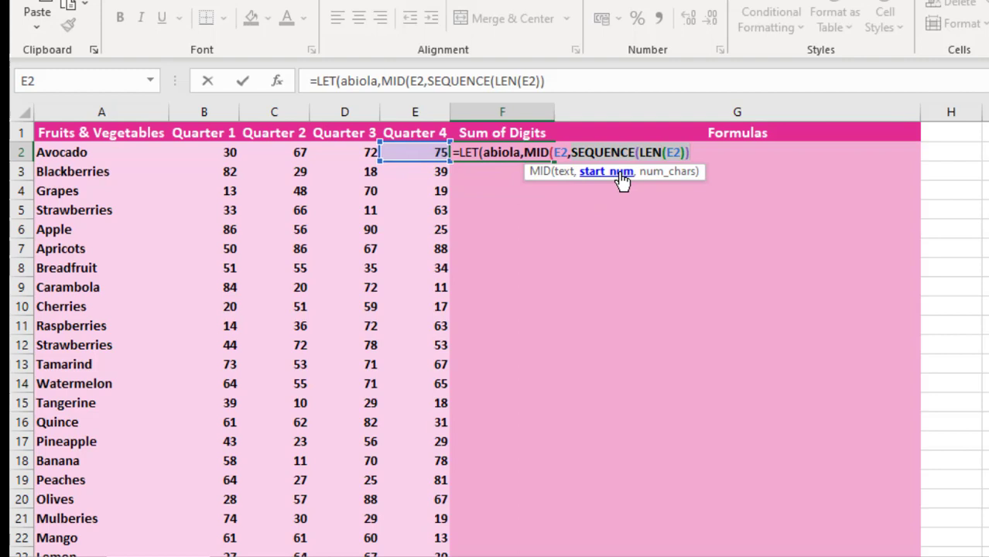
key("F9")
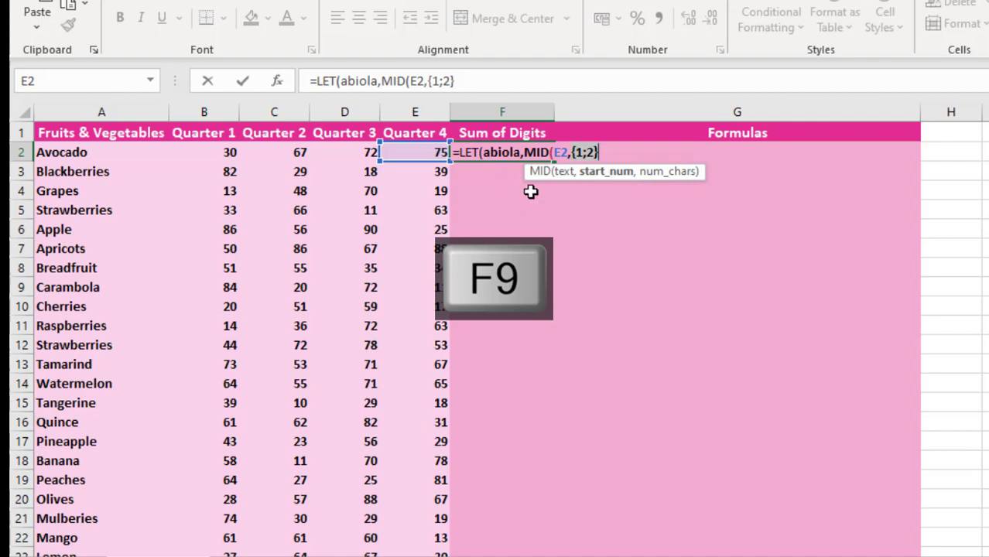
key("ctrl+z")
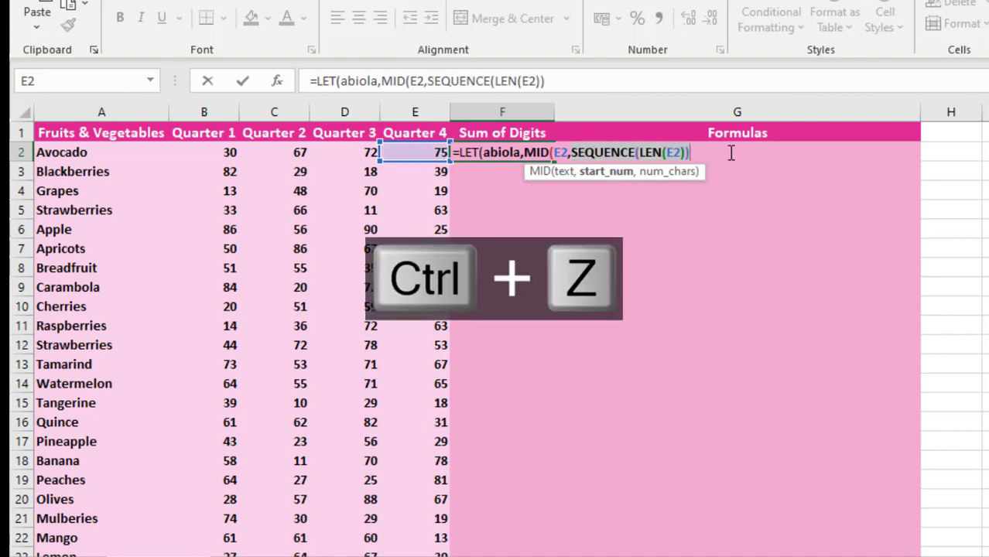
Complete MID with 1 as the number of characters, preview its evaluated array, and restore the expression.
type(",1")
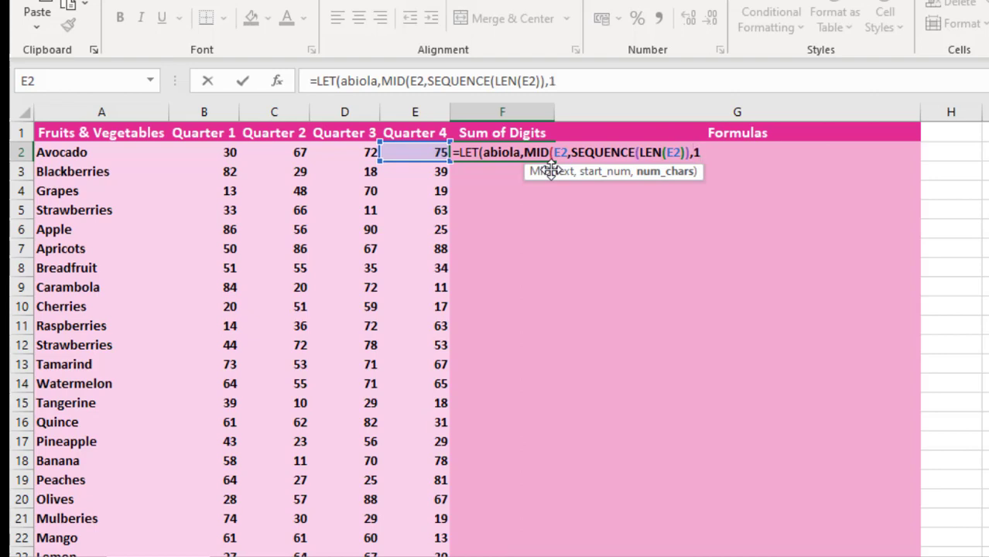
type(")")
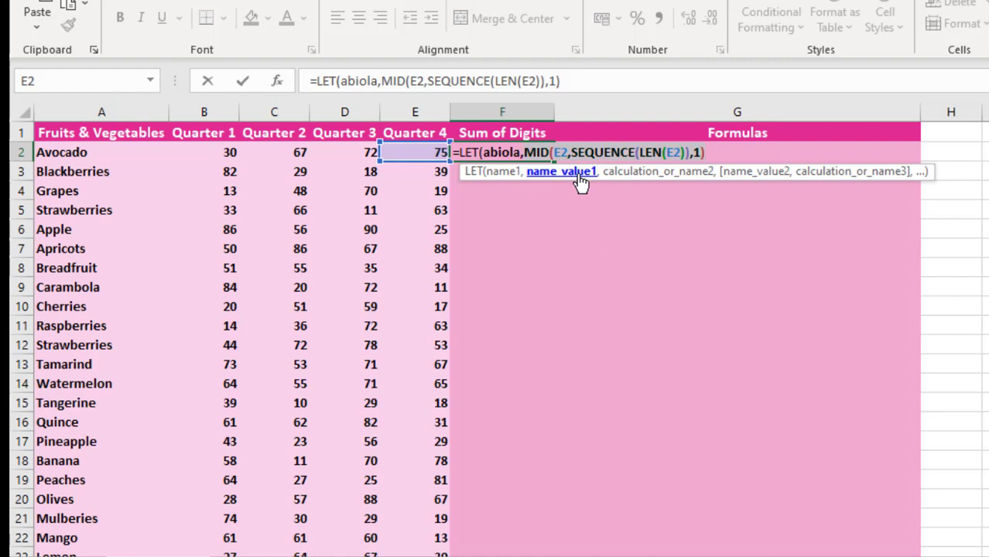
key("F9")
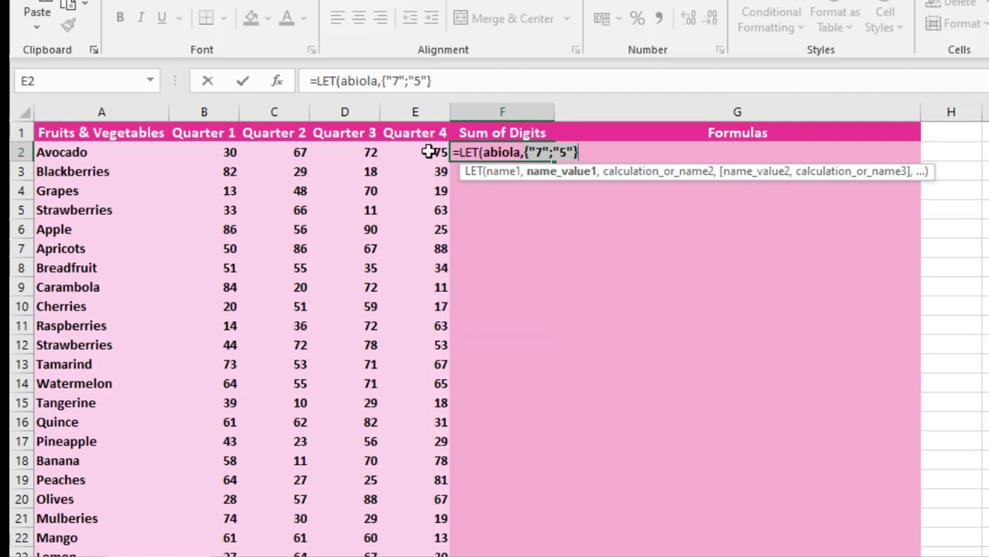
key("ctrl+z")
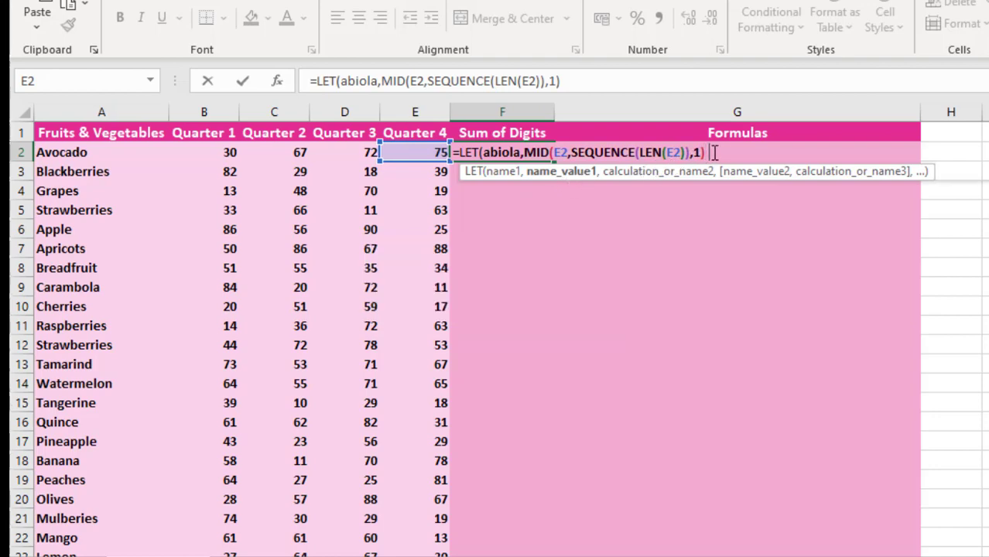
Add a SUM of the LET variable multiplied by 1 as the calculation, close the formula, preview its result, and restore it.
type(",")
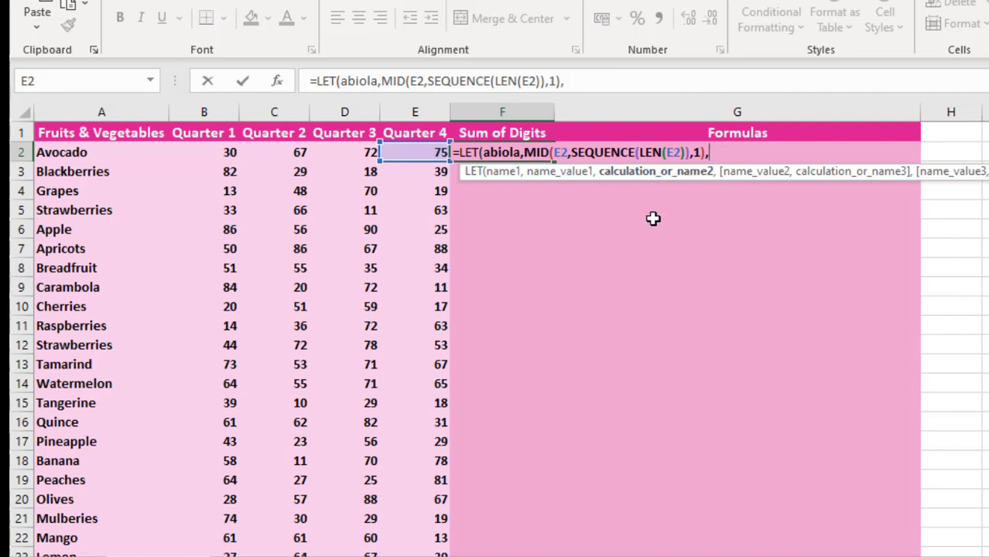
type("sum")
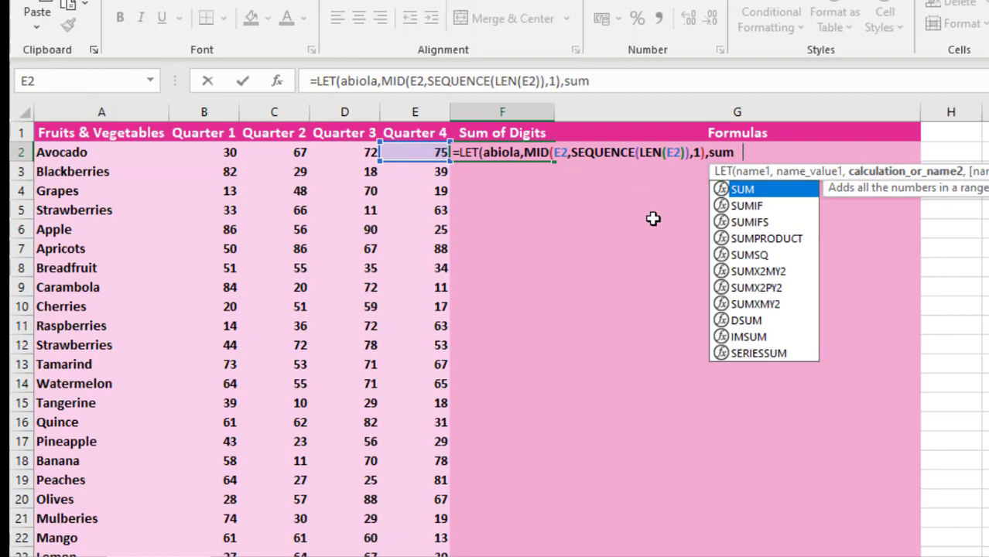
key("Tab")
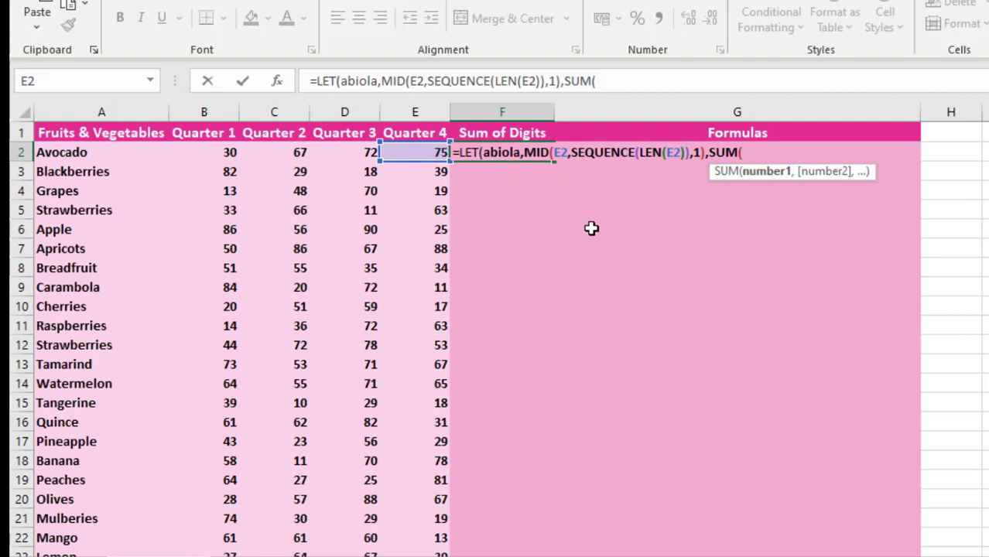
type("abiola*1")
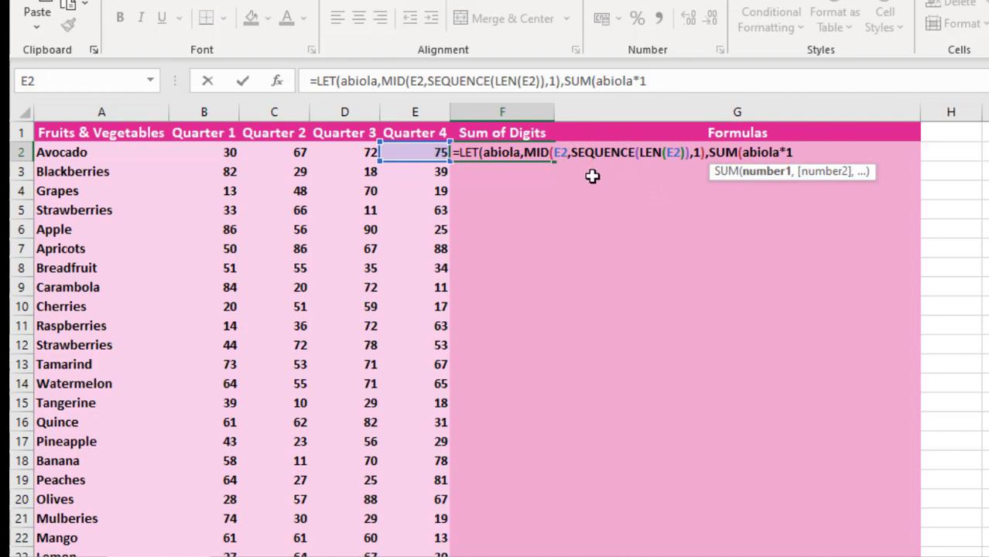
type(")")
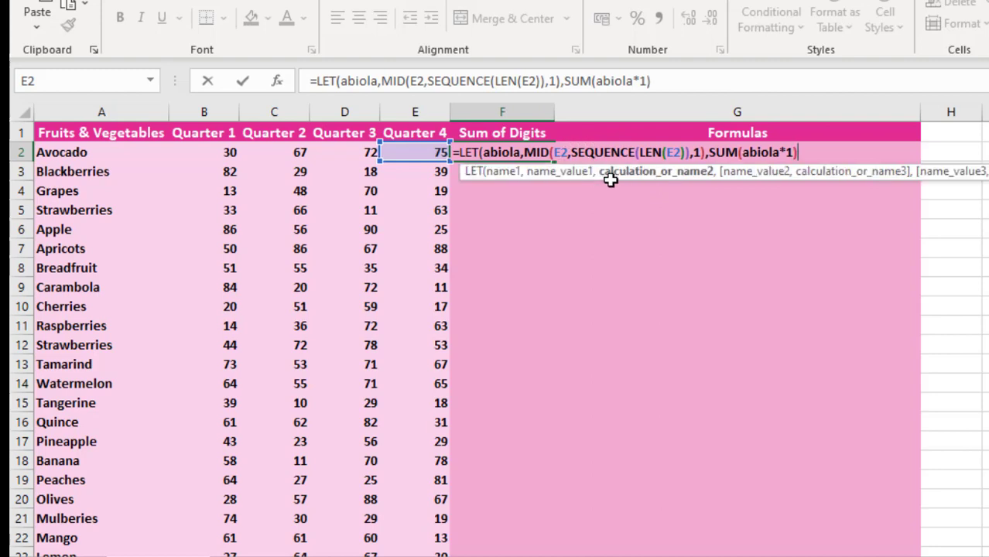
type(")")
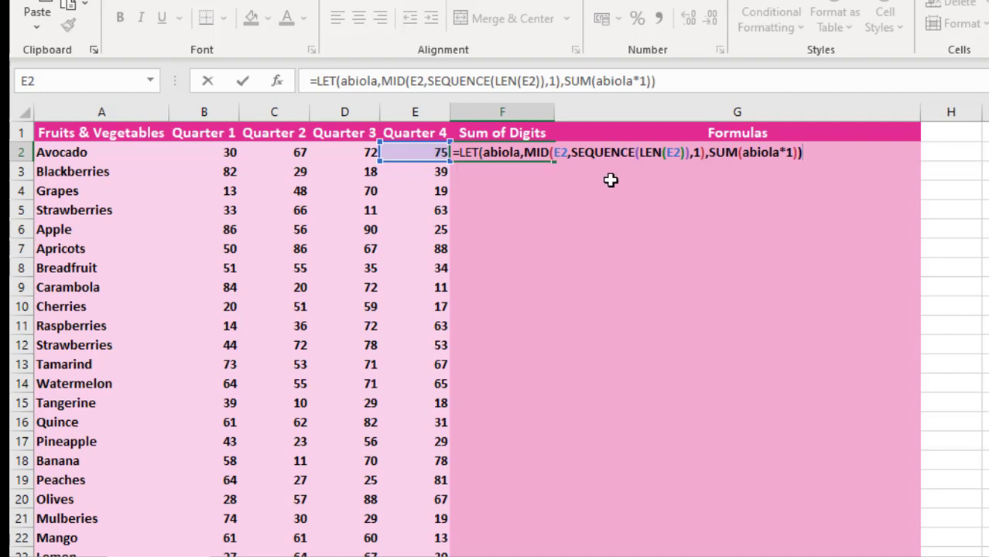
key("F9")
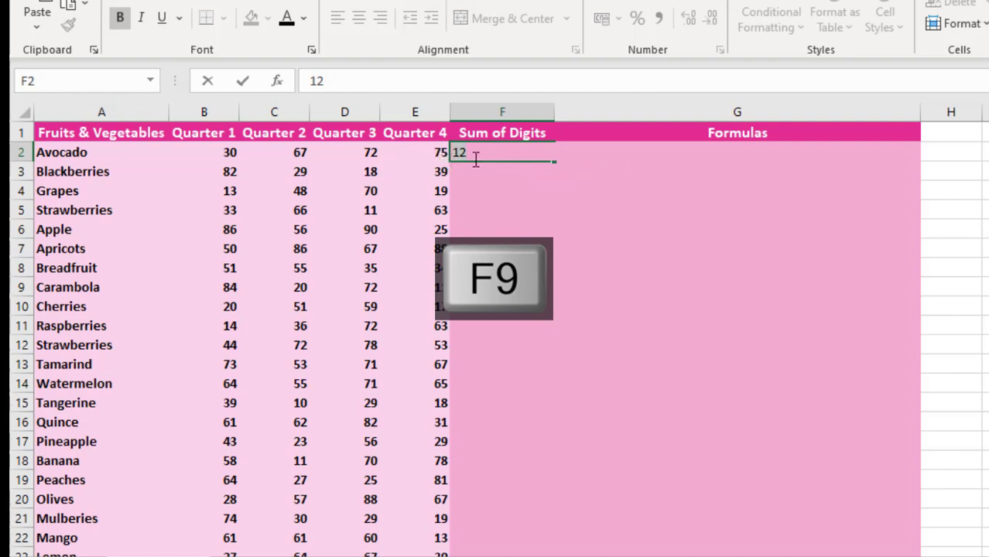
key("ctrl+z")
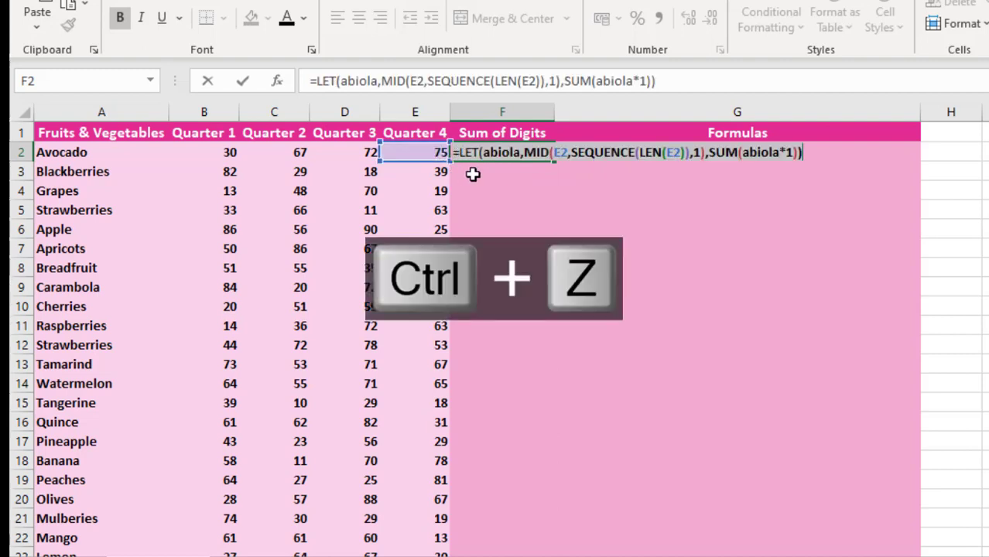
Change the SUM calculation in F2 to the LET variable raised to the power of 1, preview the result, and enter the formula.
left_click(788, 154)
key("BackSpace")
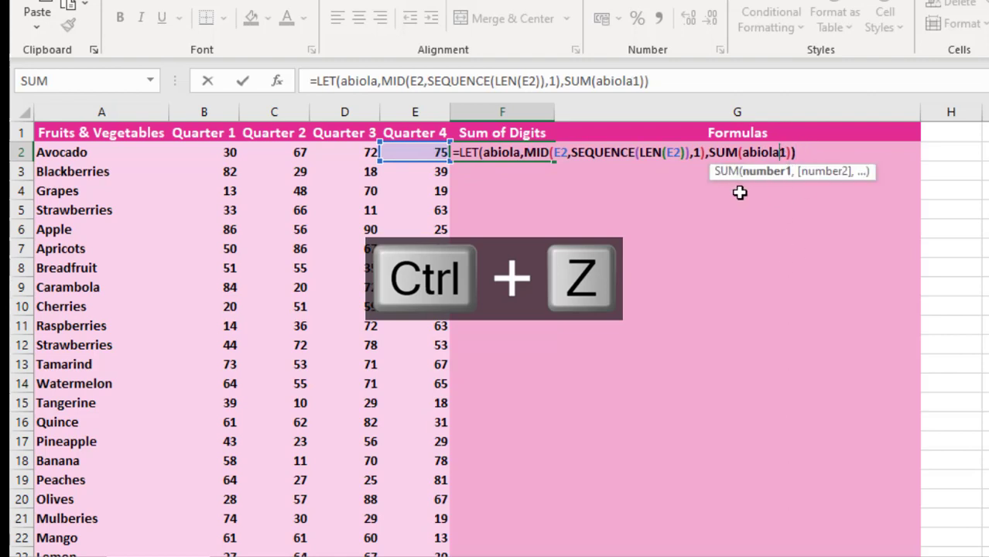
type("^")
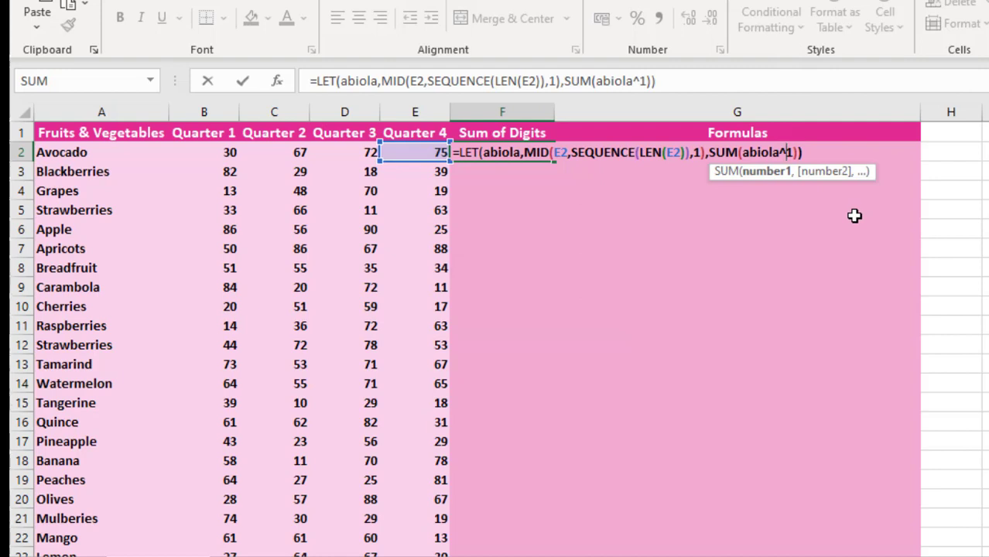
key("F9")
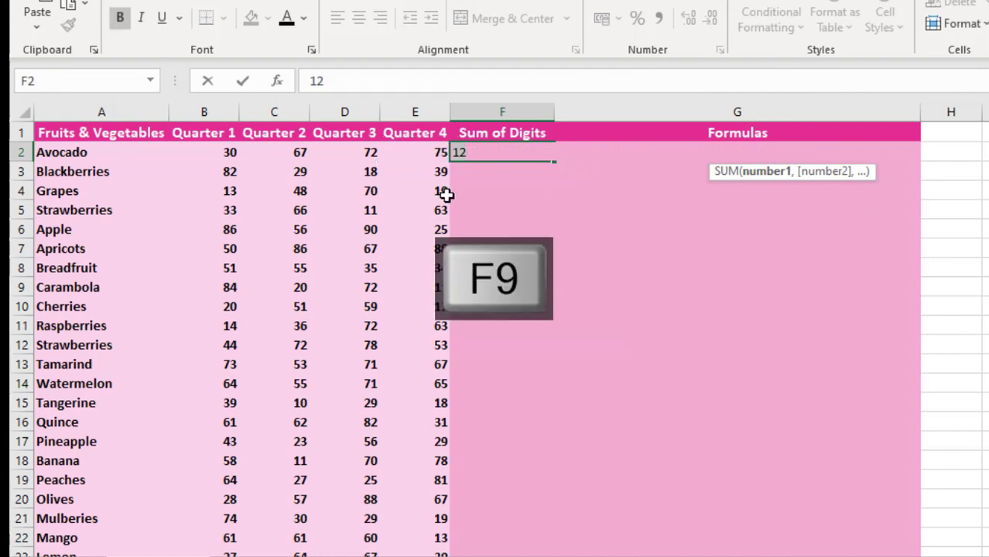
key("ctrl+z")
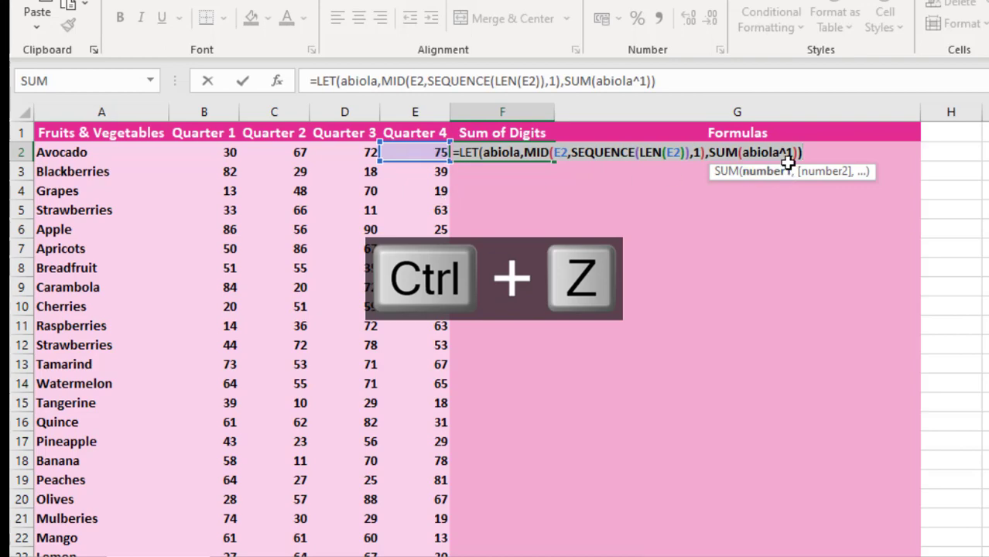
key("ctrl+Return")
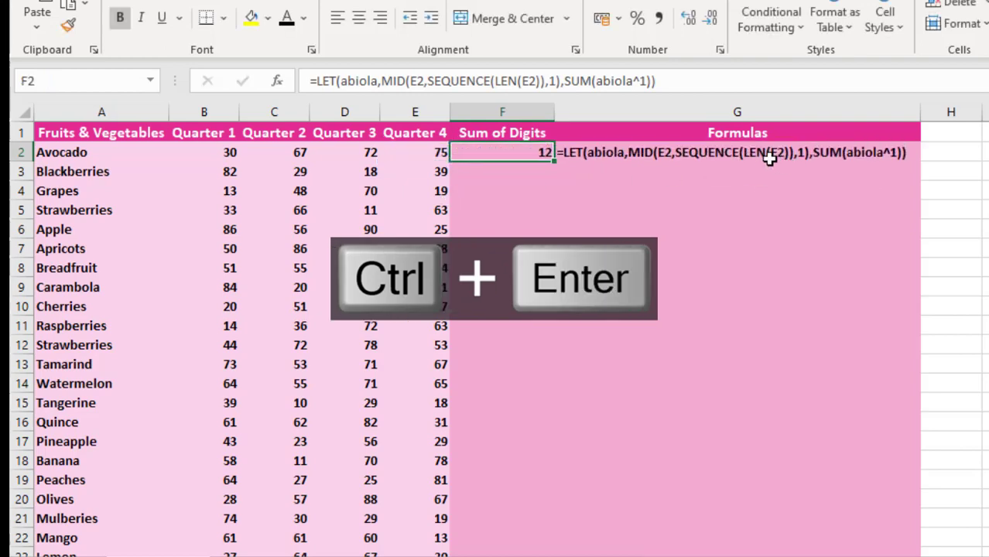
Review the Quarter 4 value and formula in row 2, and fill F2 down the Sum of Digits column.
left_click(417, 151)
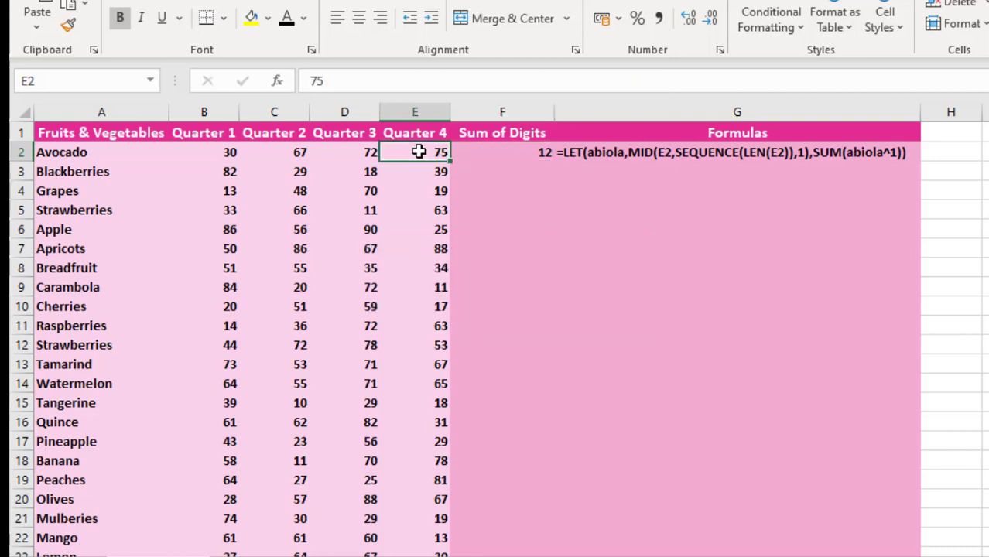
left_click(481, 152)
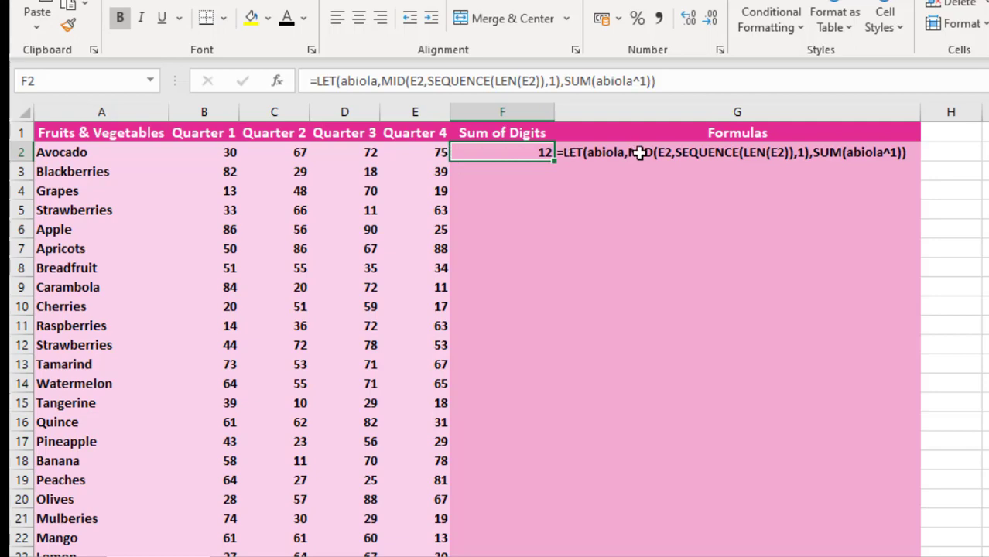
left_click(676, 155)
left_click(512, 153)
double_click(553, 161)
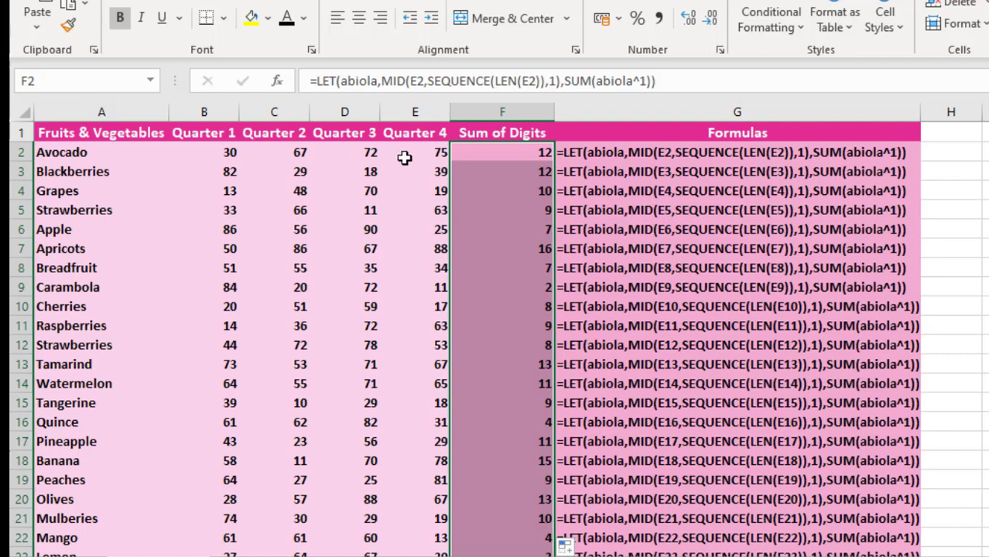
Compare the Quarter 4 values in E3 and E4 with their digit sums and examine the results in F2:F8.
left_click(422, 178)
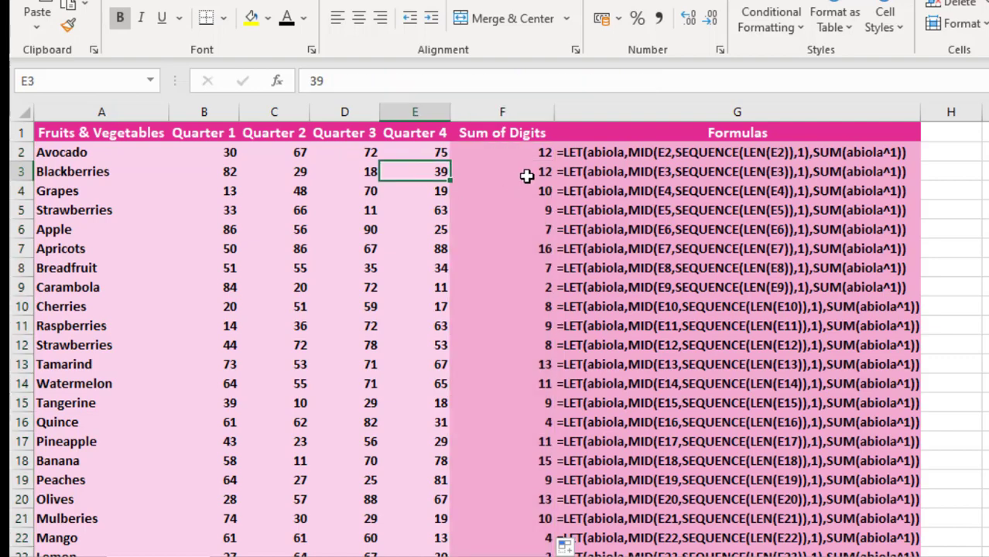
left_click(437, 188)
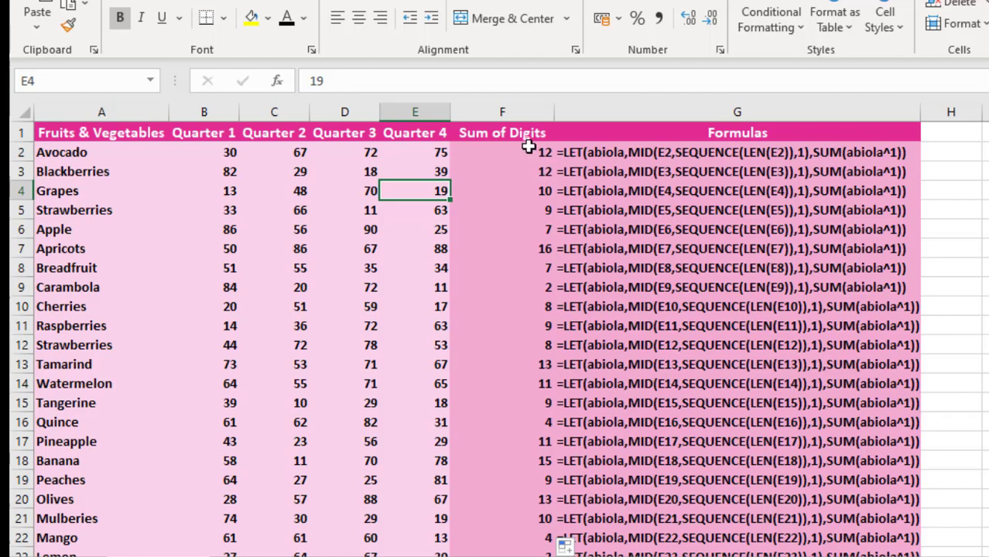
left_click_drag(527, 147, 515, 268)
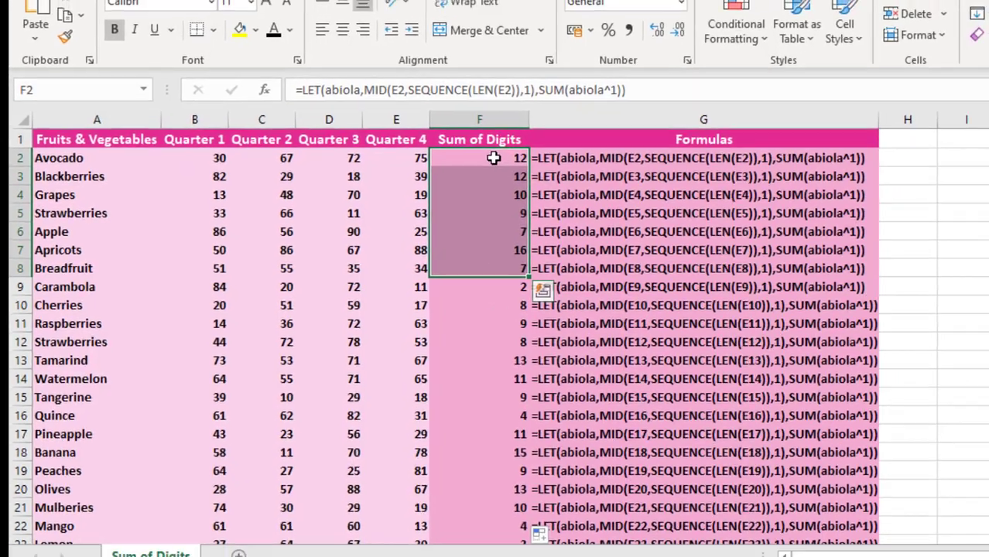
Extend MID's text argument in the F2 formula to E2&D2&C2&B2 so it covers all four quarters.
left_click(515, 152)
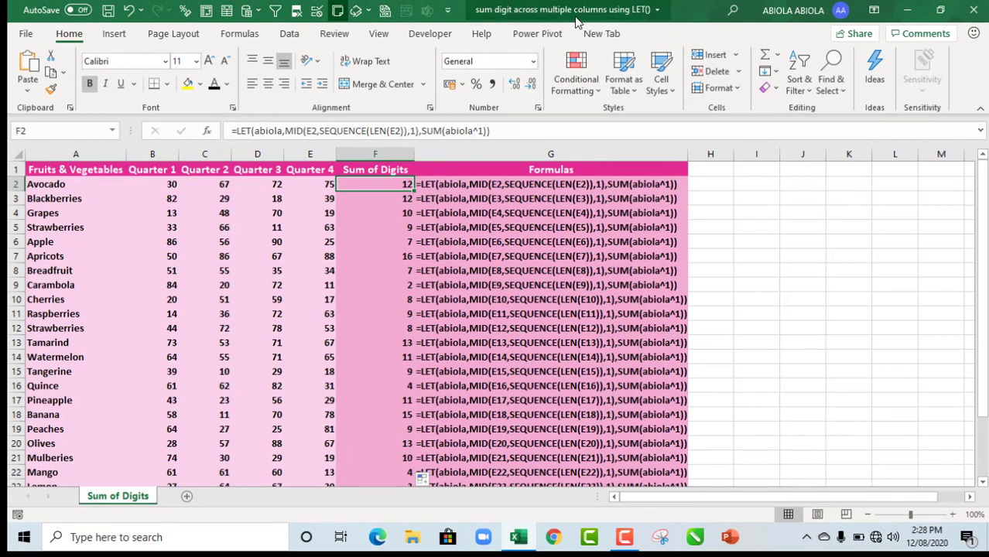
key("F2")
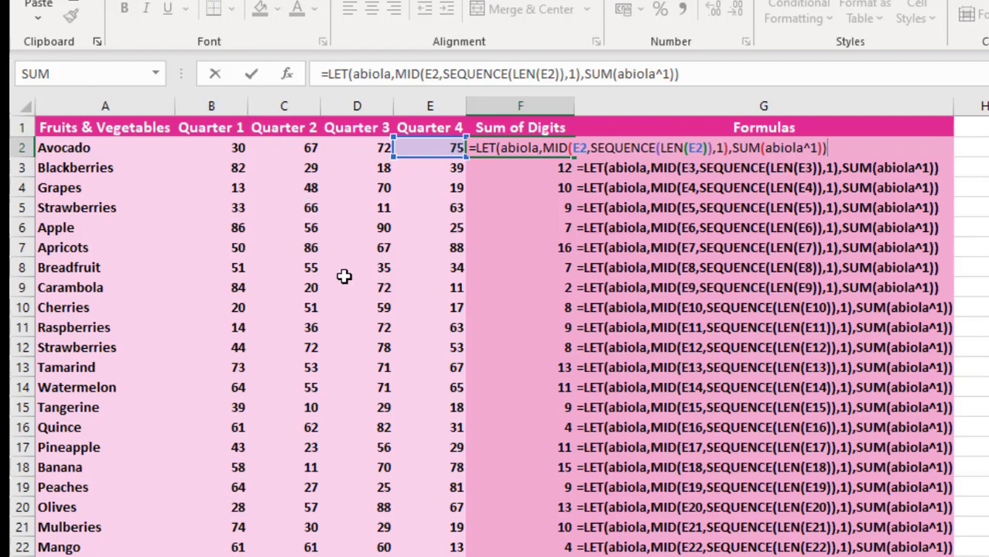
left_click(589, 147)
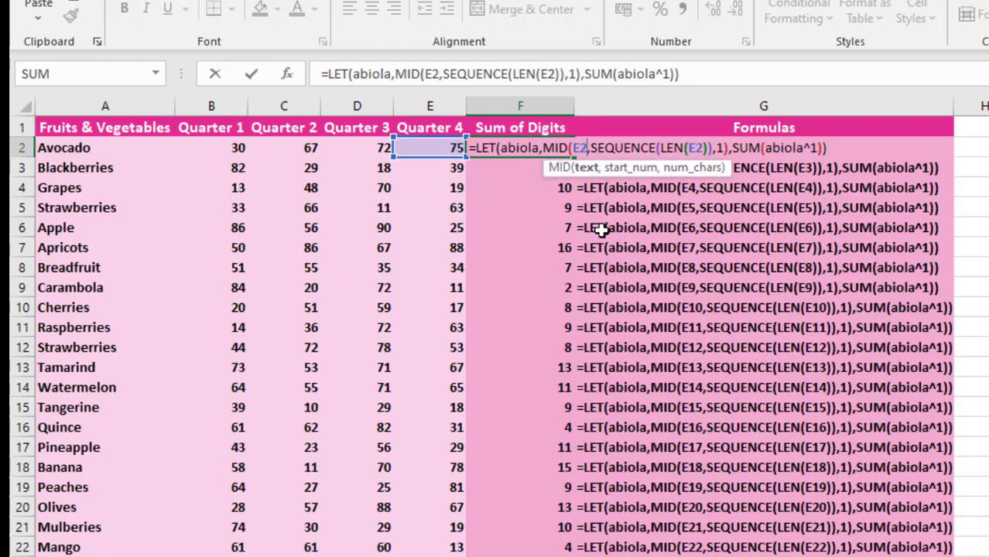
type("&")
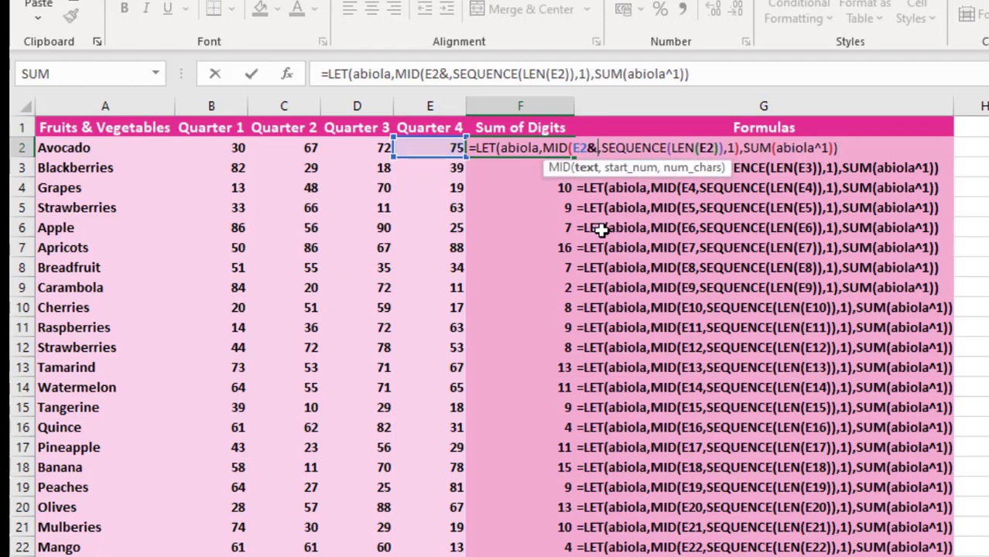
left_click(372, 148)
type("&D")
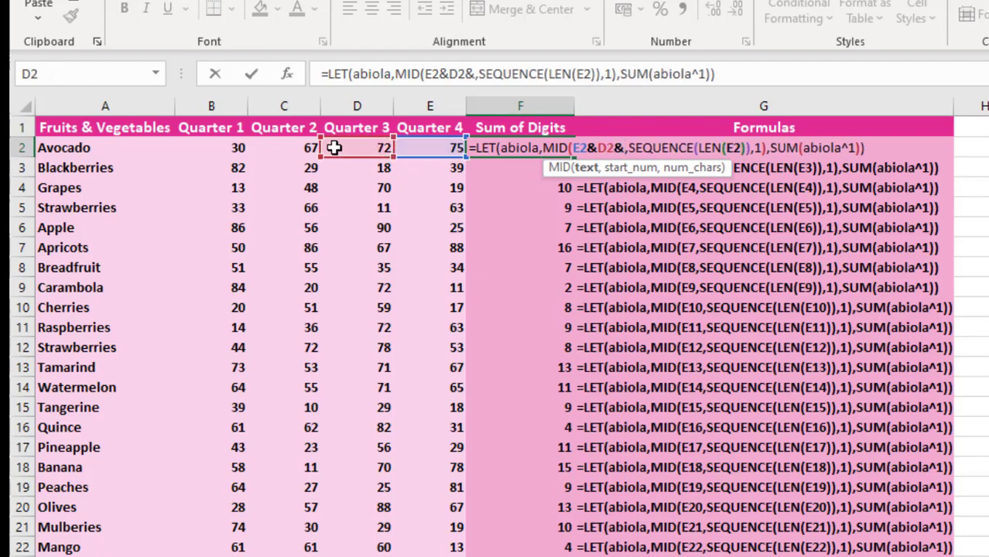
left_click(296, 149)
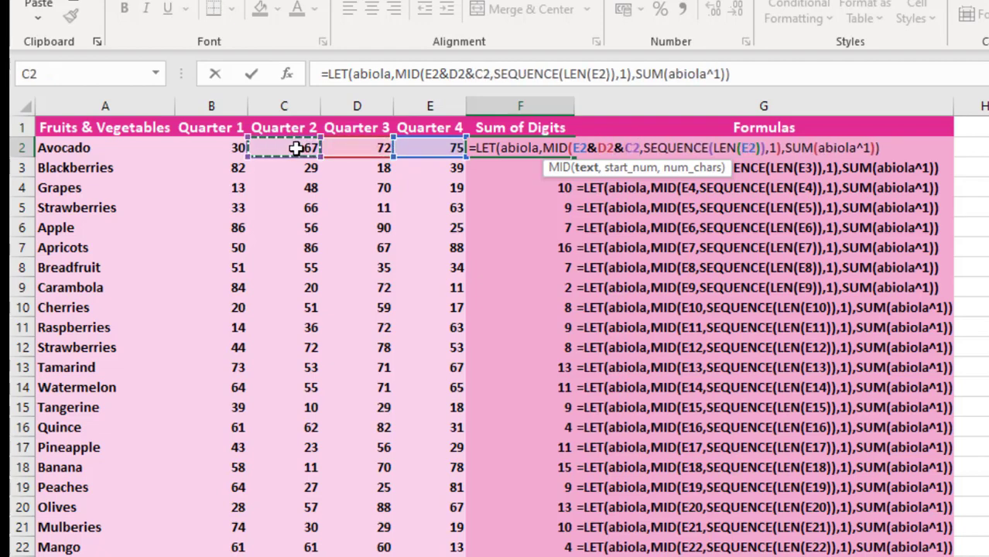
type("&")
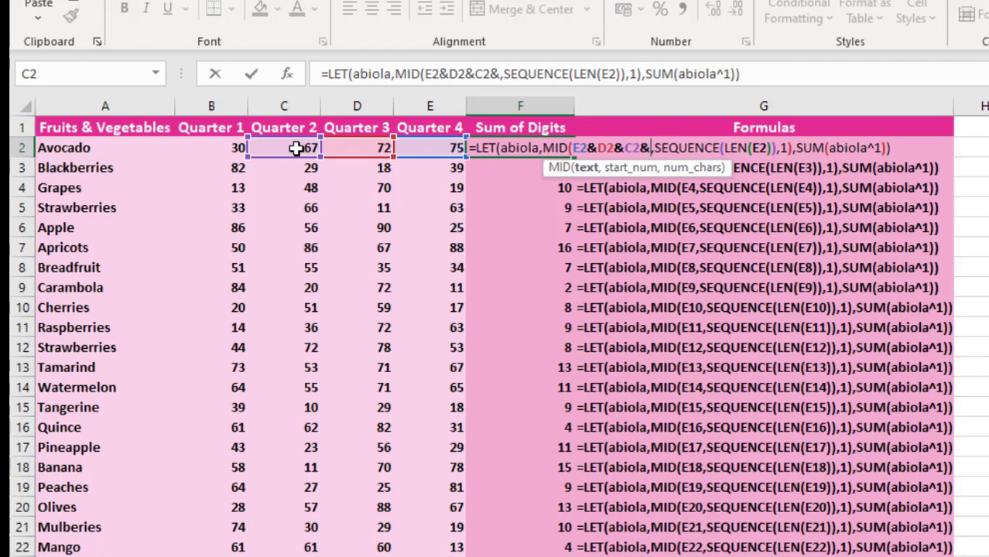
left_click(231, 149)
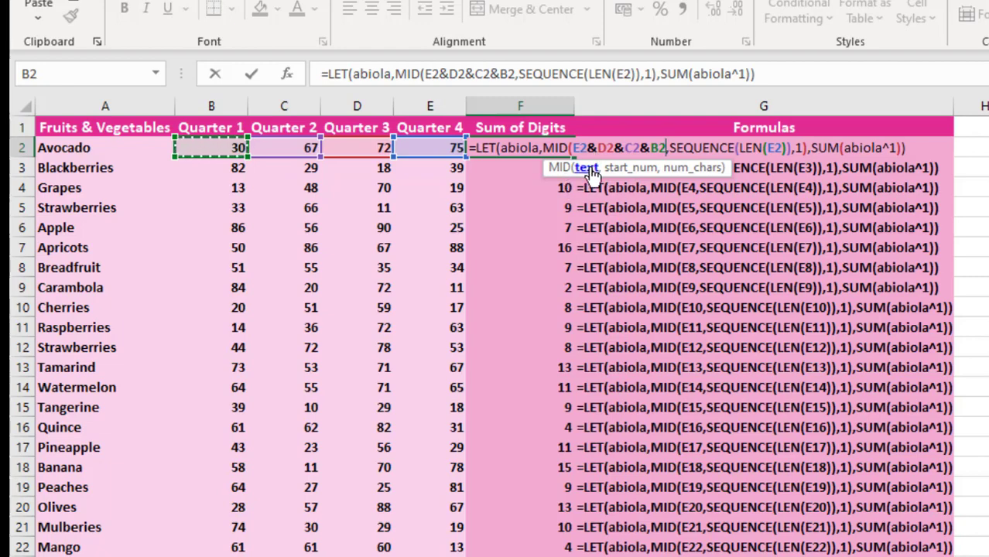
Copy E2&D2&C2&B2 into LEN as its text in place of E2, and fill the updated F2 formula down the column.
key("ctrl+c")
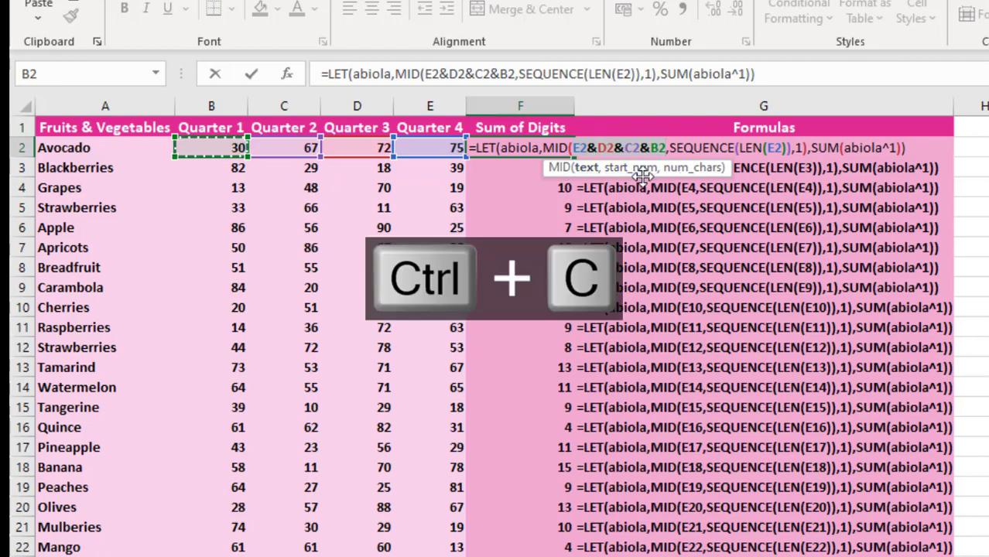
left_click(781, 150)
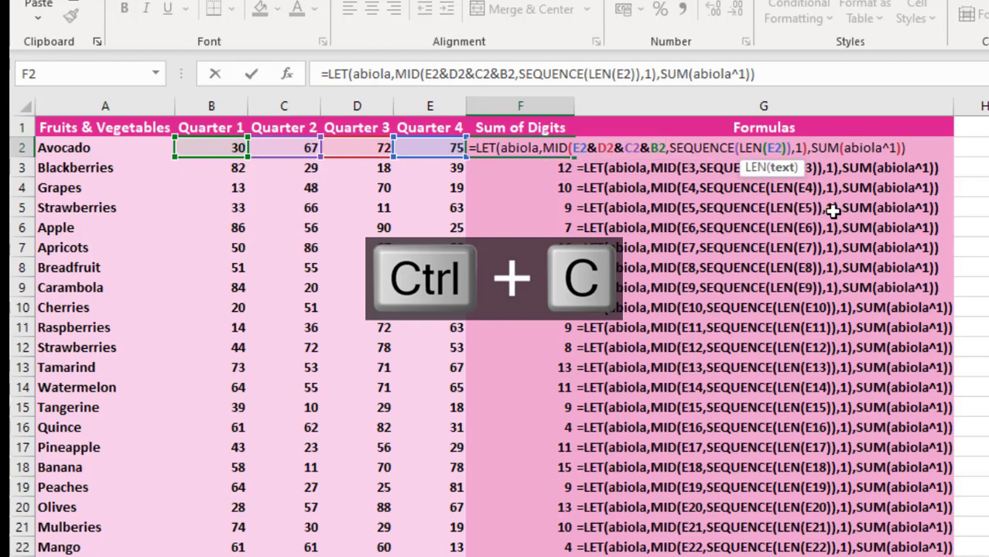
key("ctrl+v")
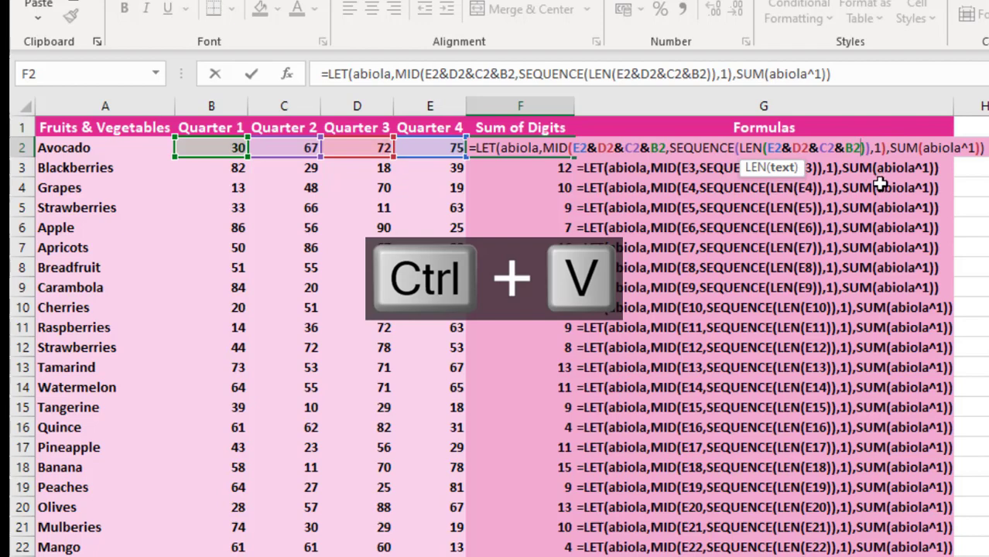
key("ctrl+Return")
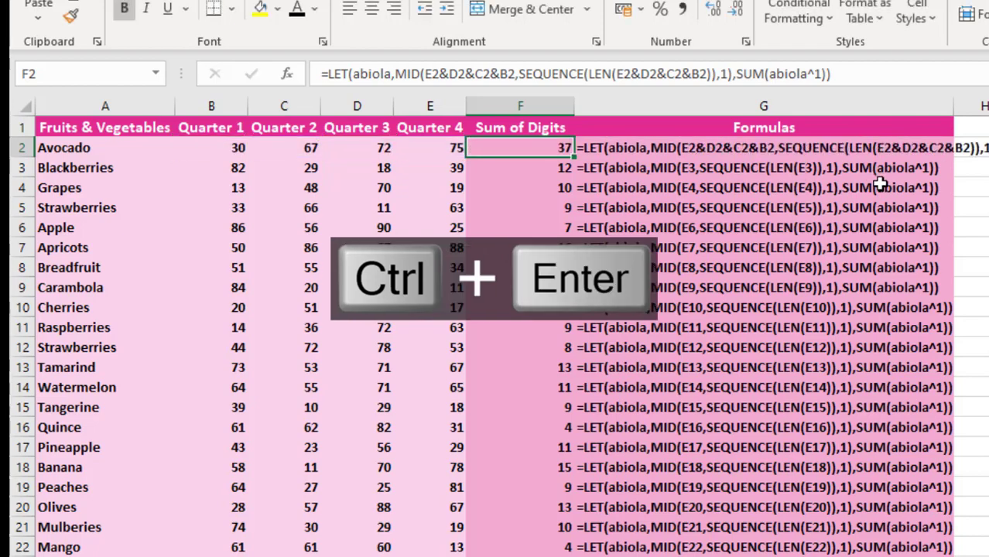
double_click(574, 159)
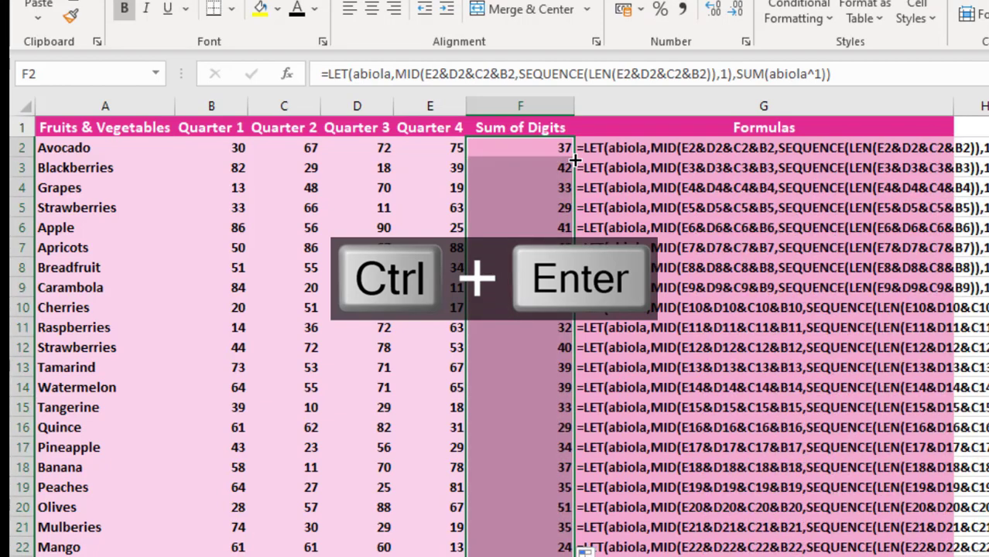
Check the Avocado and Blackberries digit sums in F2 and F3 against their four quarterly values.
left_click_drag(204, 148, 426, 147)
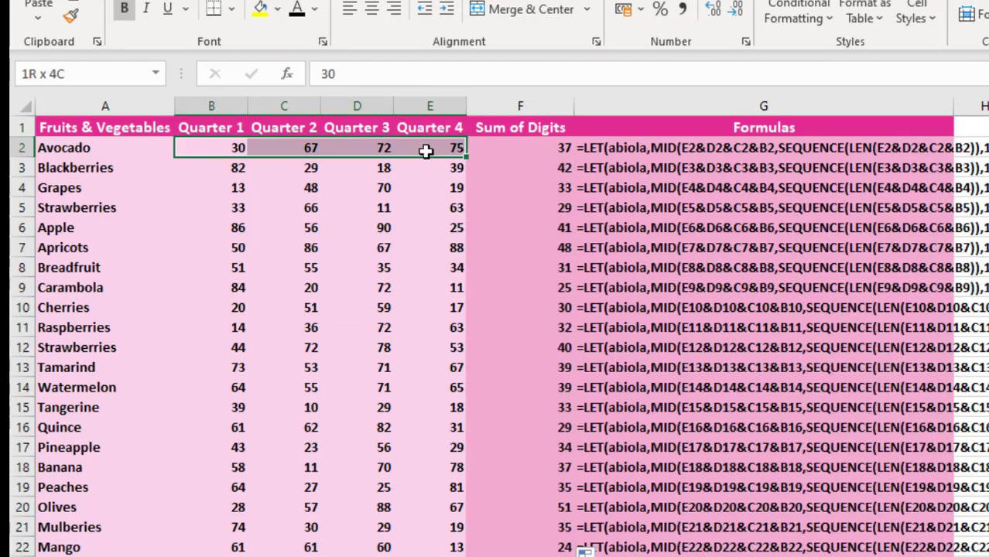
left_click(202, 141)
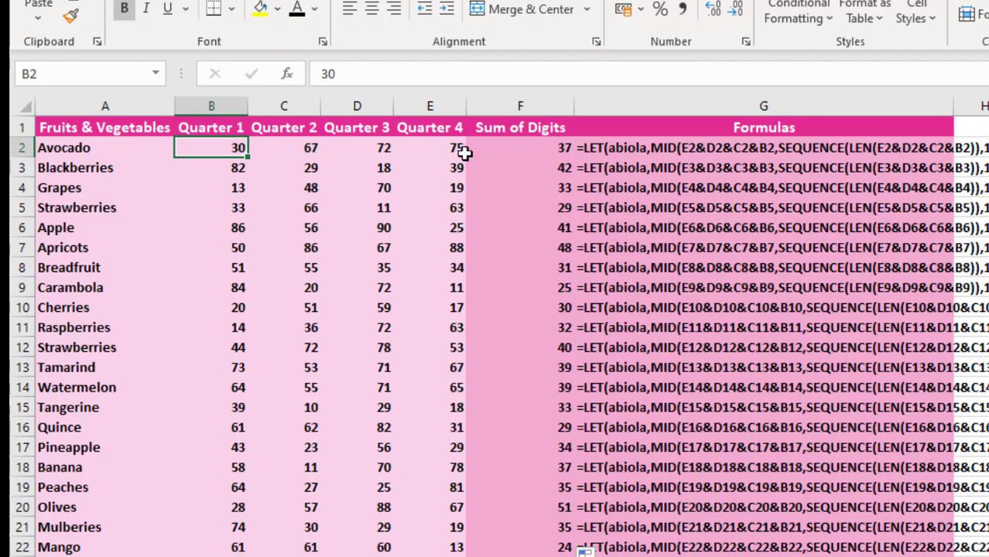
left_click(524, 147)
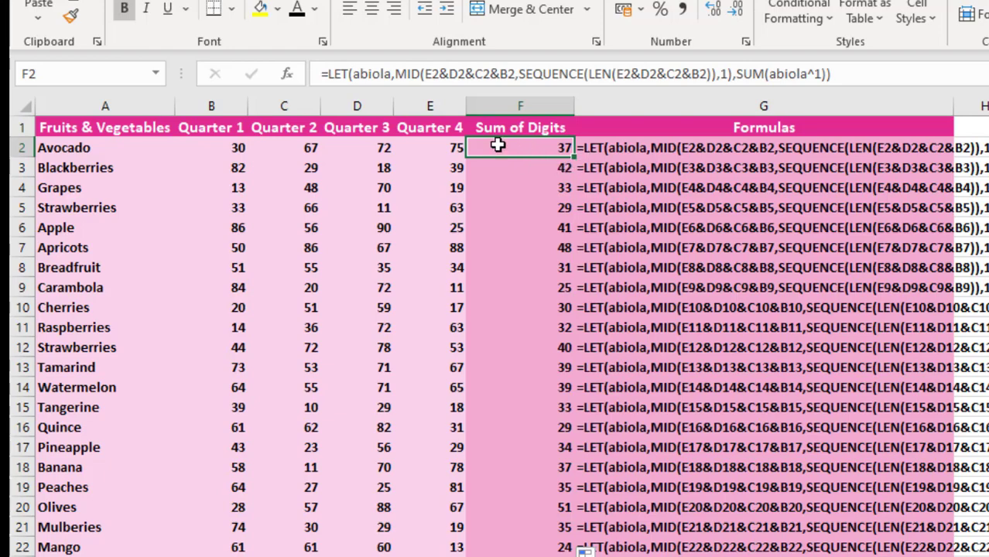
left_click(223, 170)
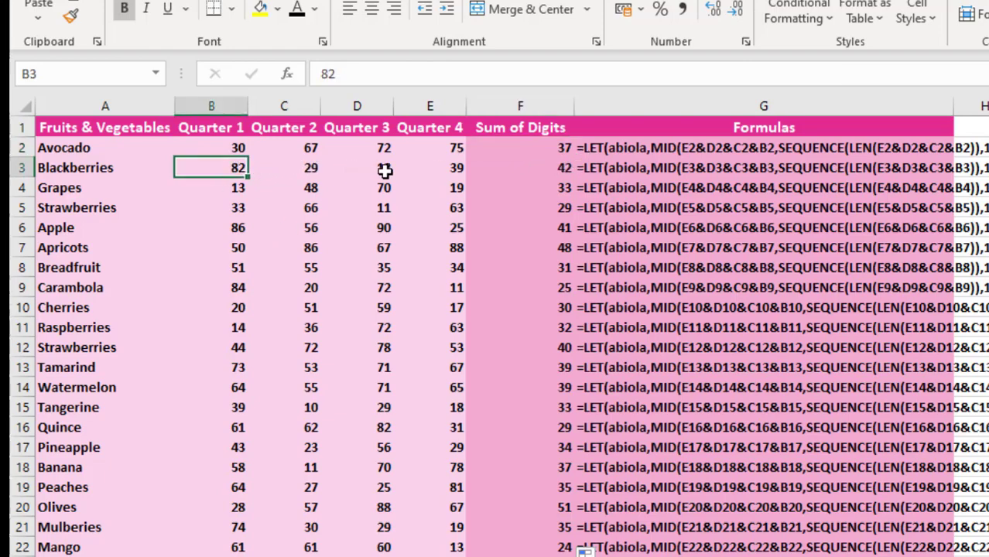
left_click(559, 169)
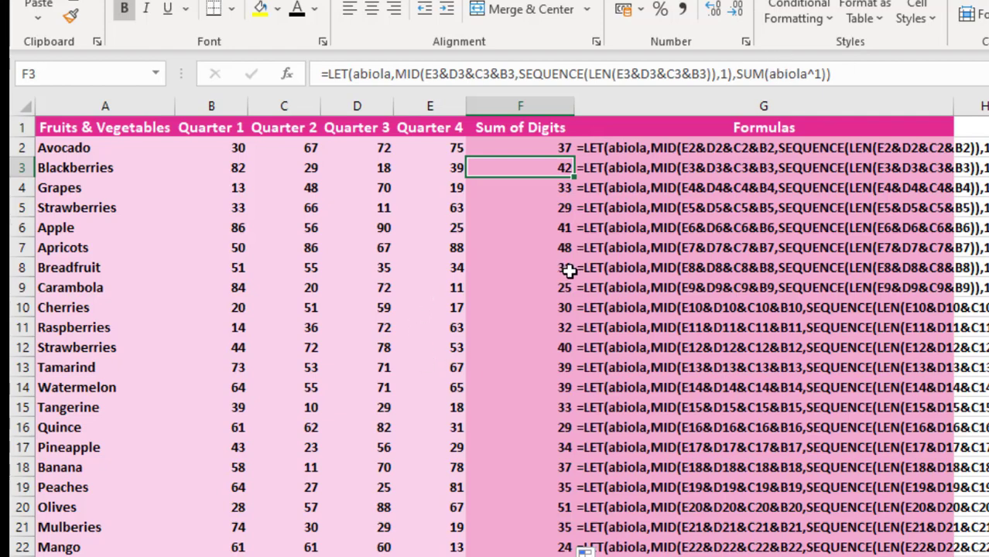
Replace E2&D2&C2&B2 in MID's text argument of the F2 formula with CONCAT(B2:E2).
left_click(536, 141)
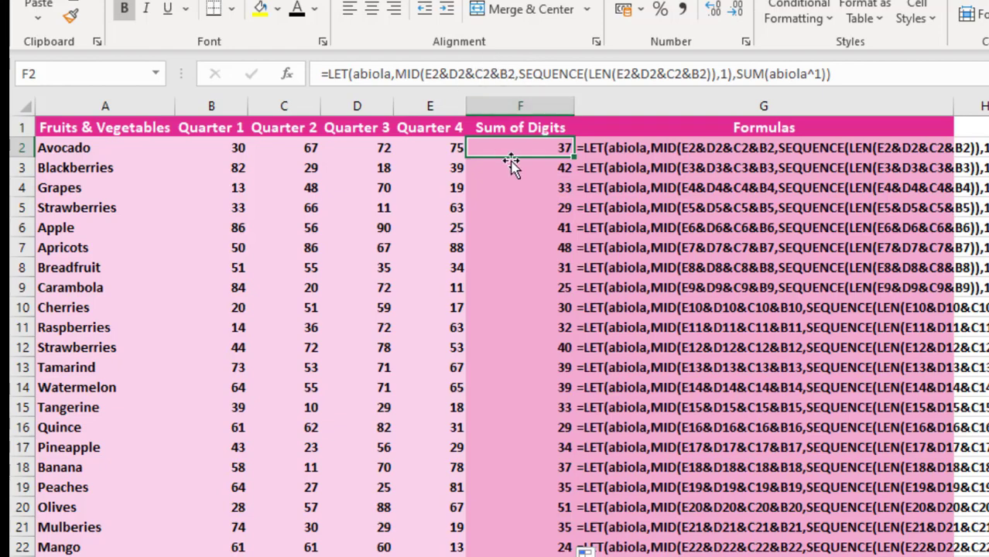
key("F2")
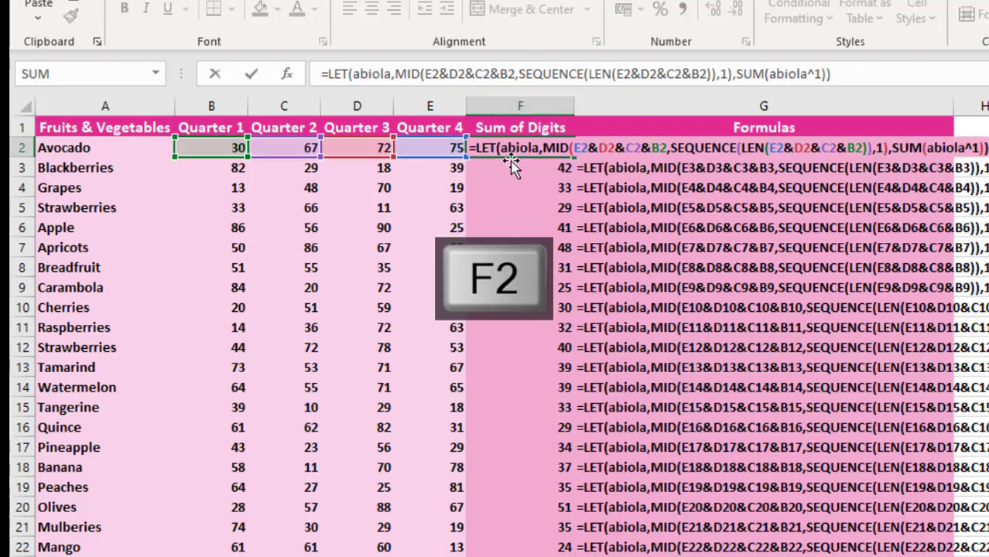
left_click(603, 147)
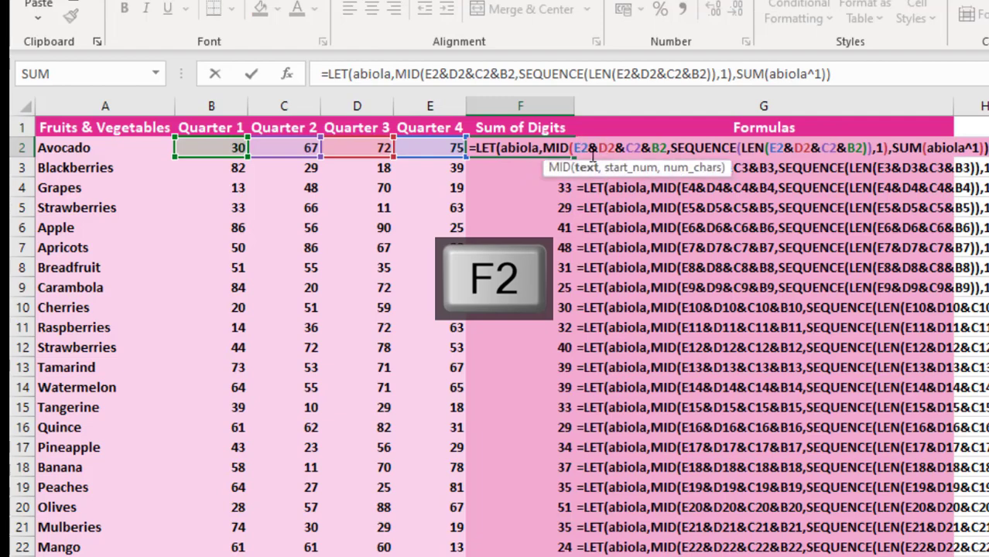
left_click(587, 168)
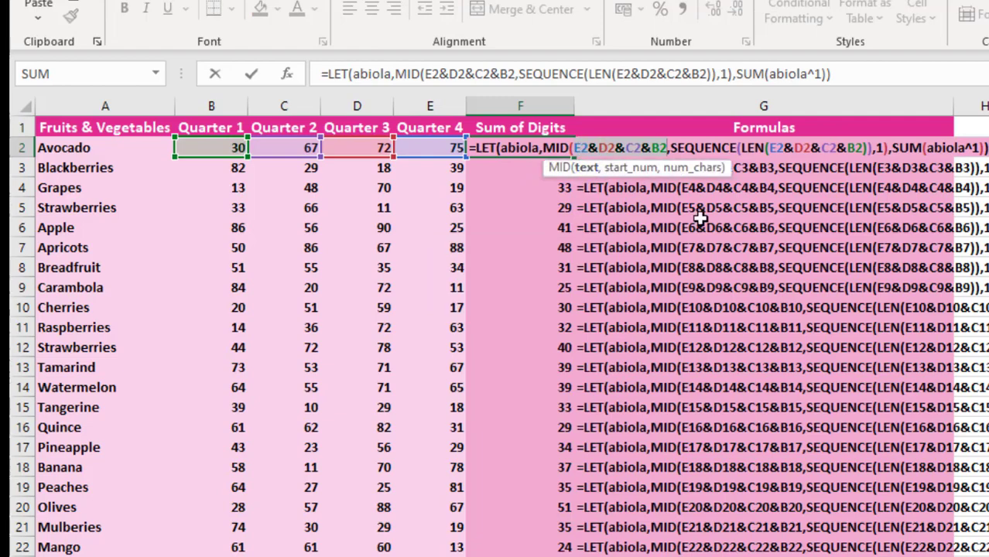
type("con")
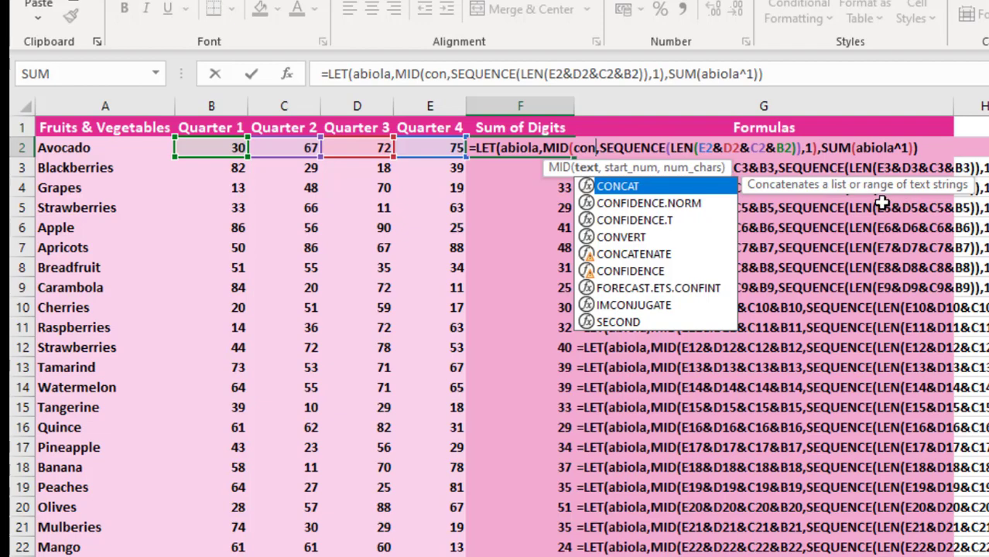
key("Tab")
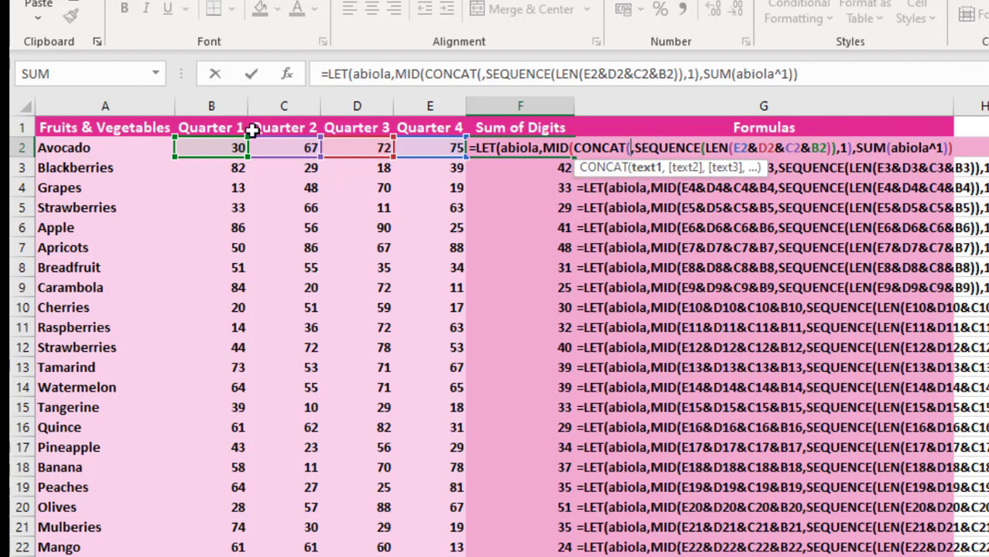
left_click_drag(211, 147, 427, 149)
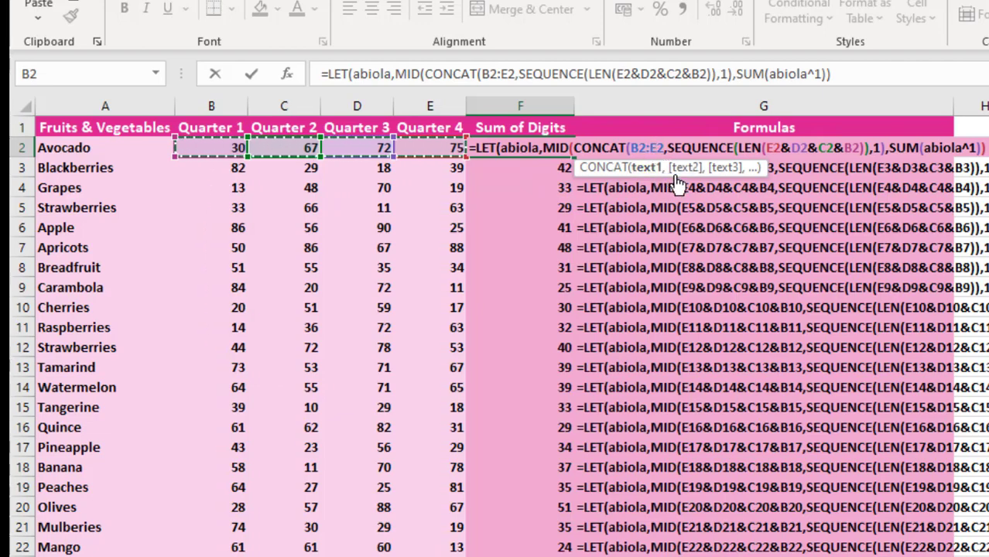
type(")")
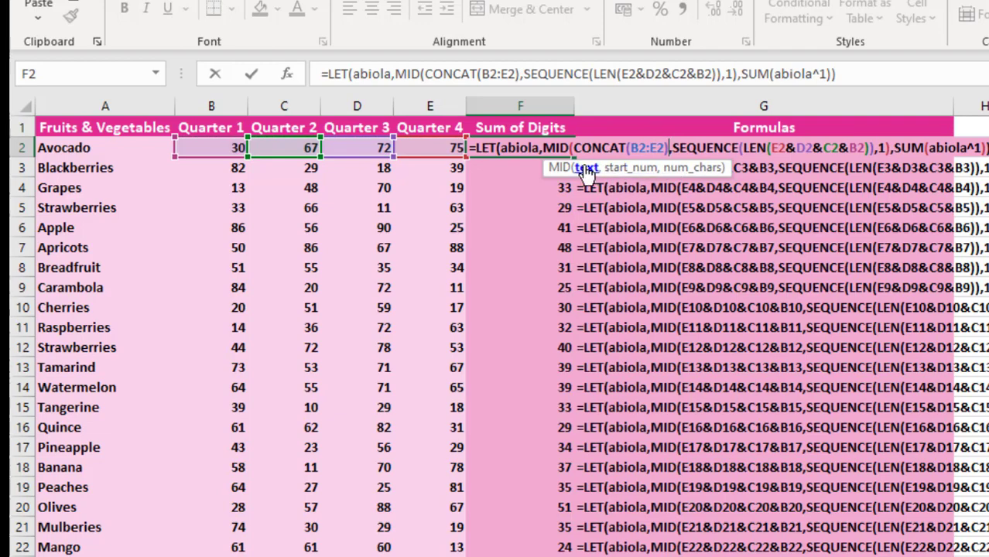
Copy CONCAT(B2:E2) into LEN as its text in place of E2&D2&C2&B2, and fill the updated F2 formula down the column.
key("ctrl+c")
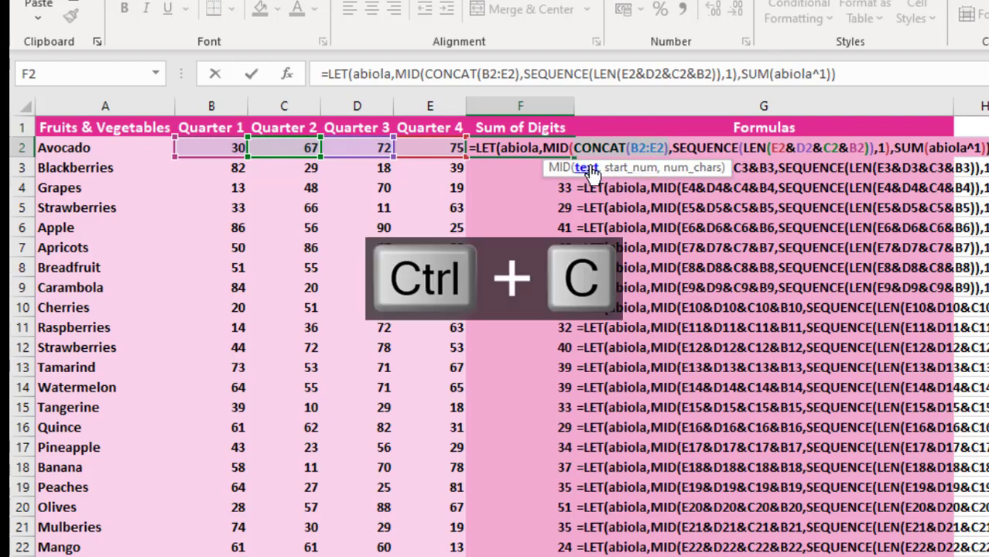
left_click(832, 151)
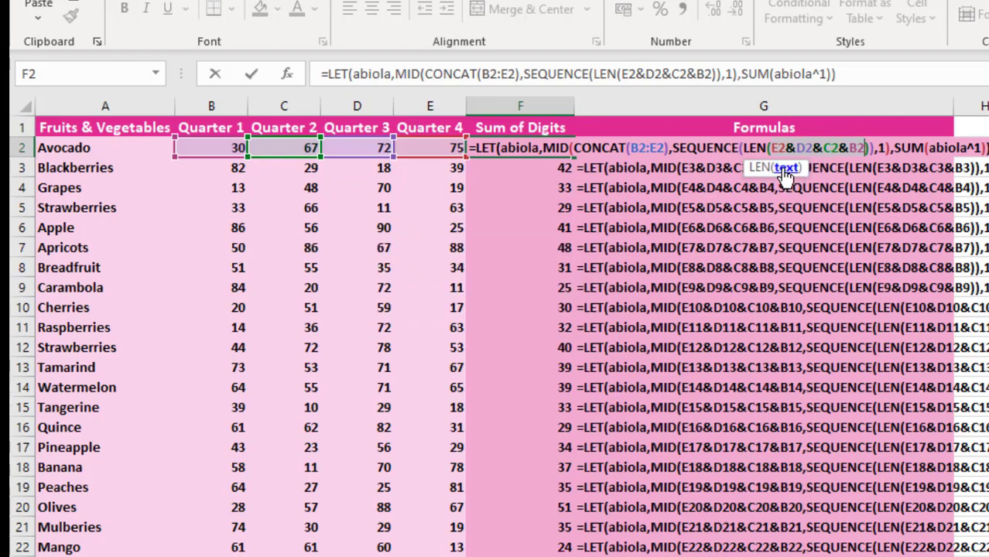
key("ctrl+v")
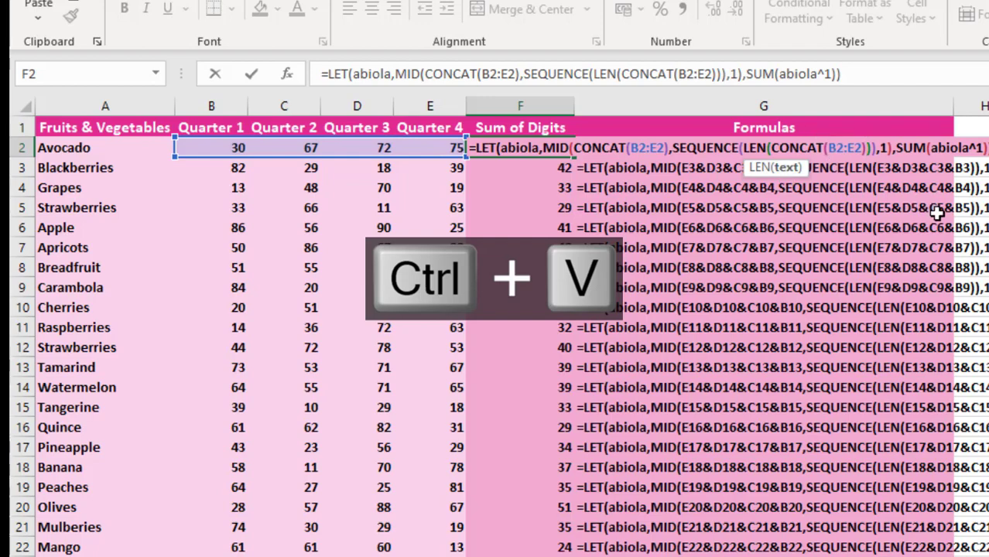
key("ctrl+Return")
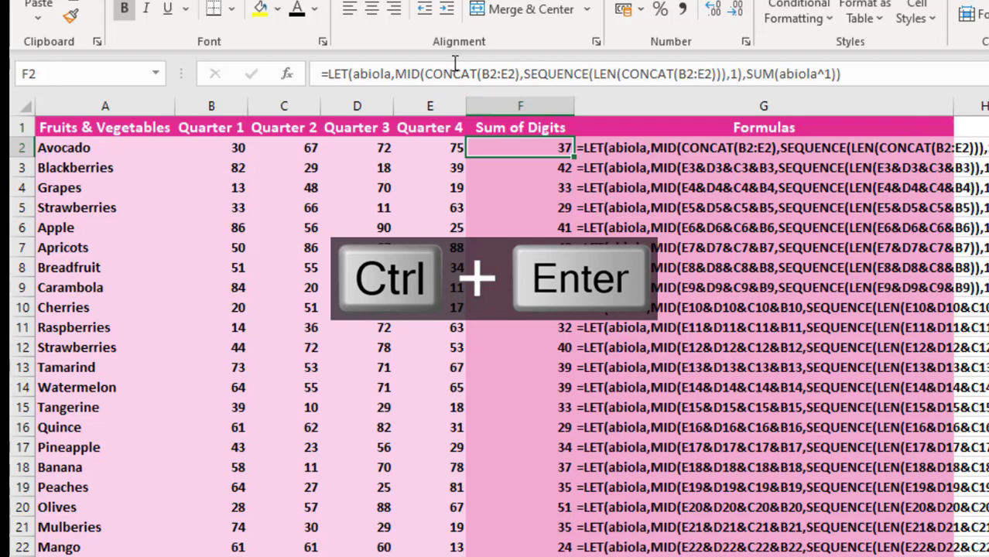
left_click_drag(453, 73, 718, 71)
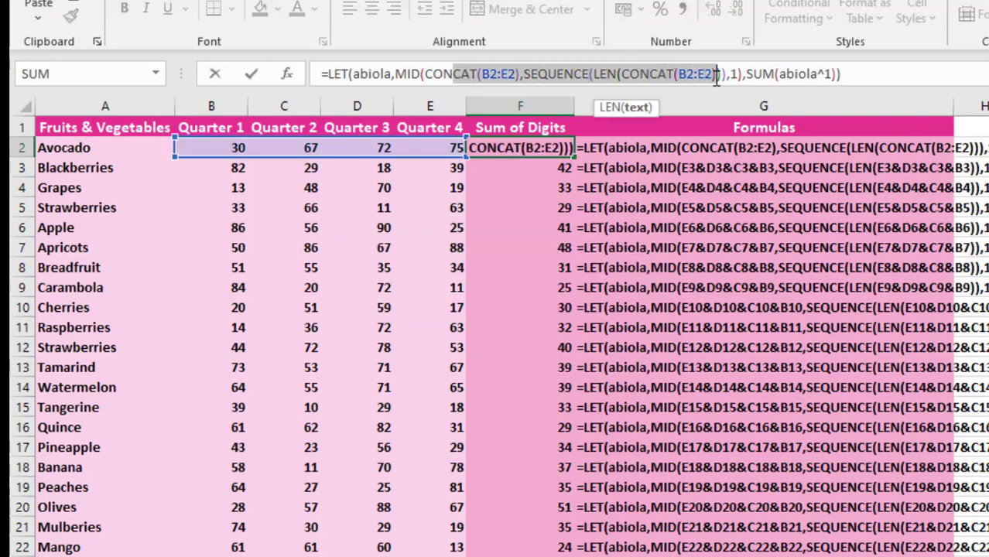
key("Escape")
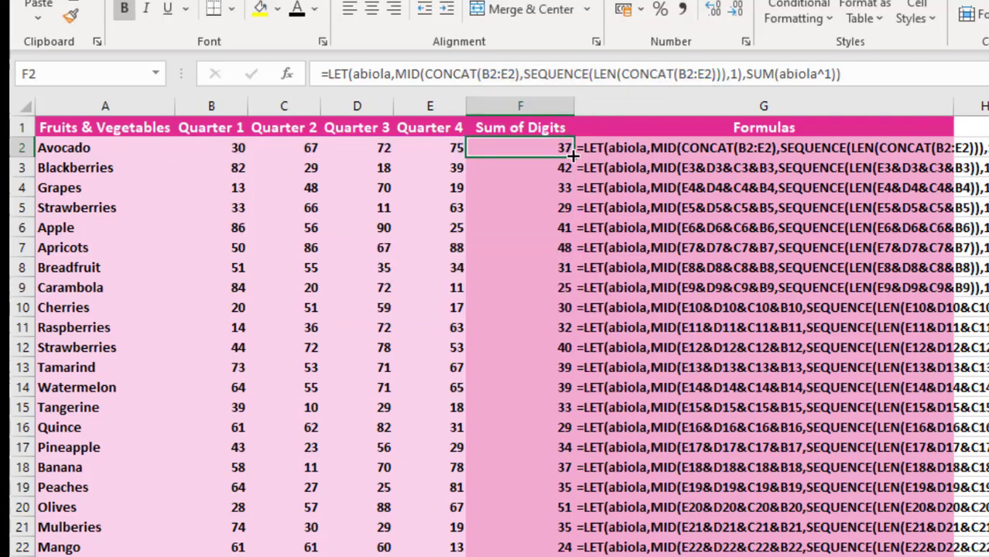
double_click(574, 156)
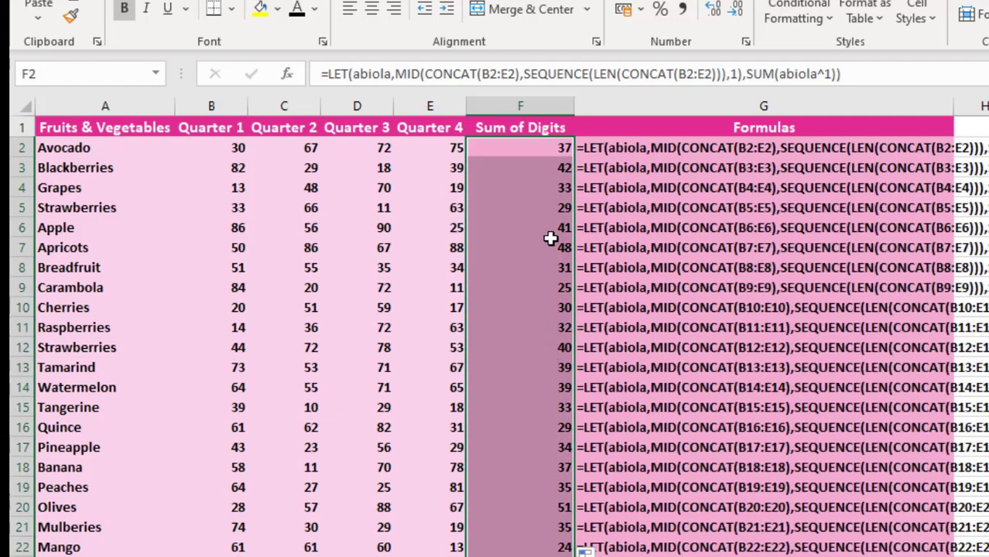
left_click_drag(552, 245, 561, 328)
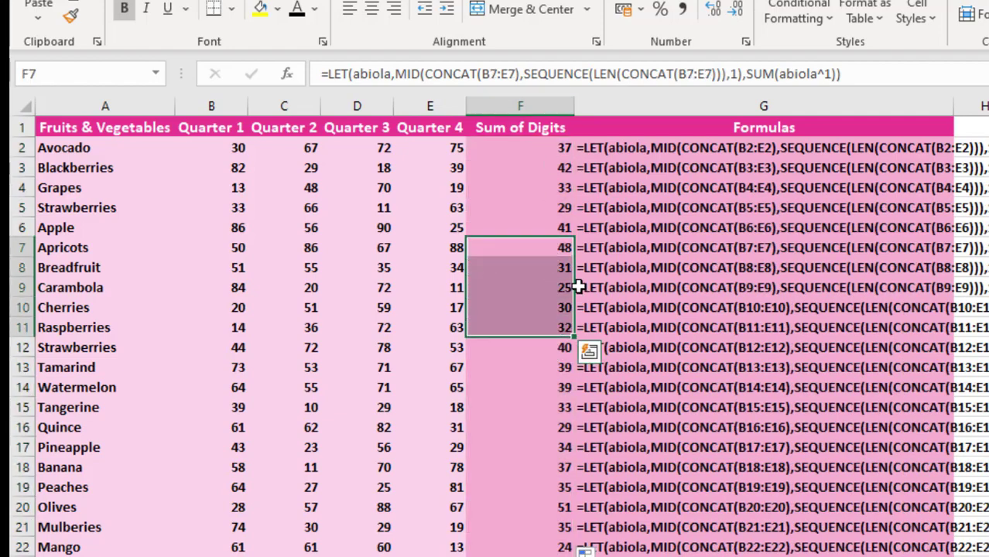
left_click(543, 221)
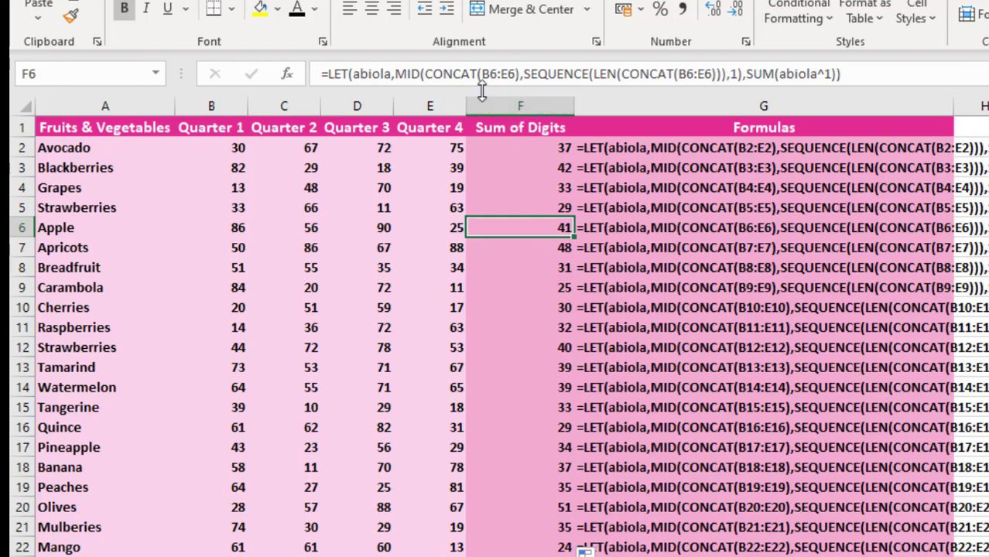
Set MID's text argument in the F2 formula to TEXTJOIN(,,B2:E2), with the delimiter and ignore_empty arguments left blank.
left_click(532, 147)
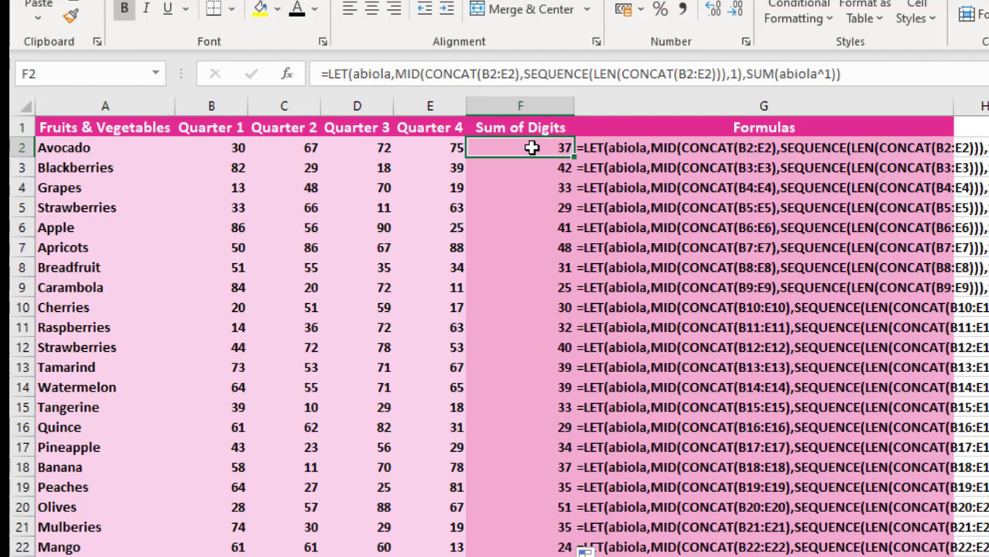
key("F2")
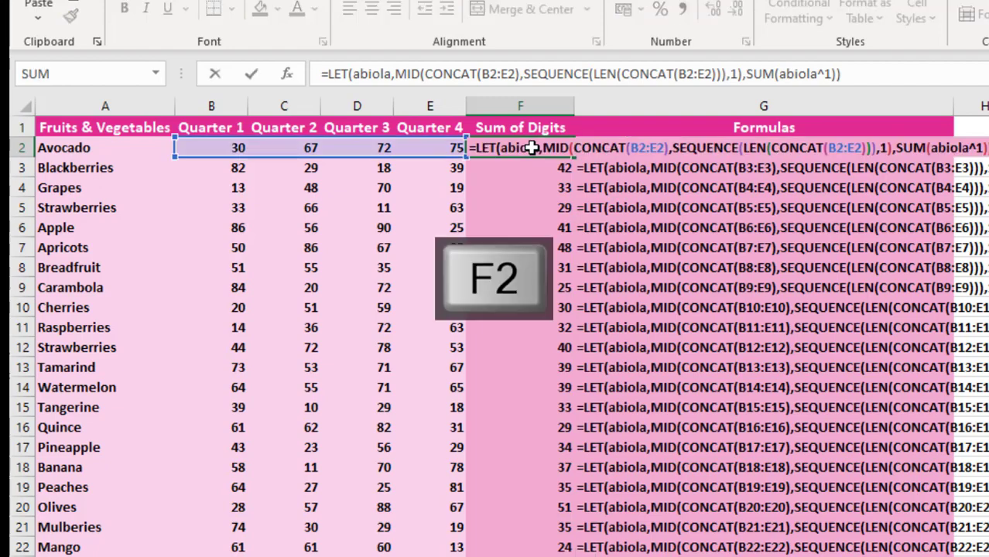
left_click(628, 150)
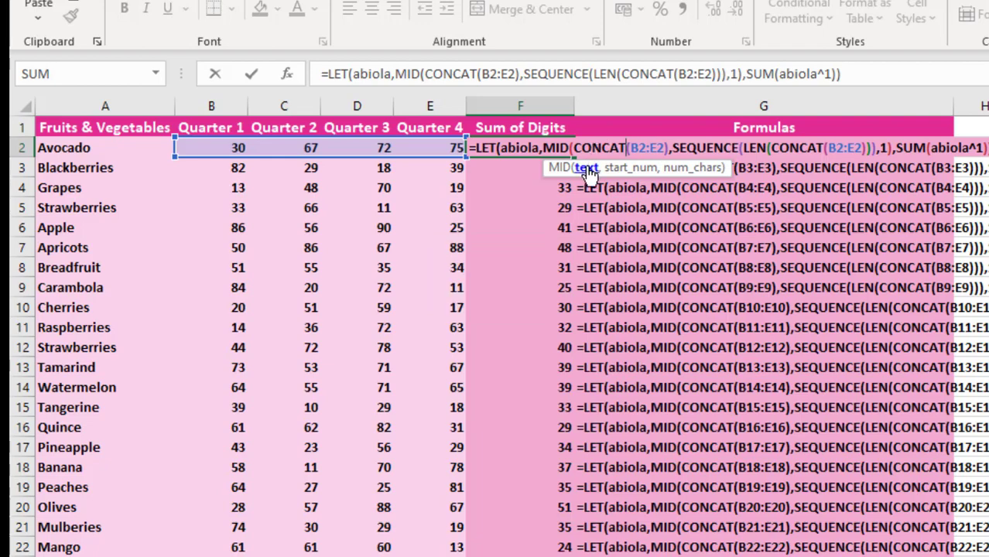
type("tex")
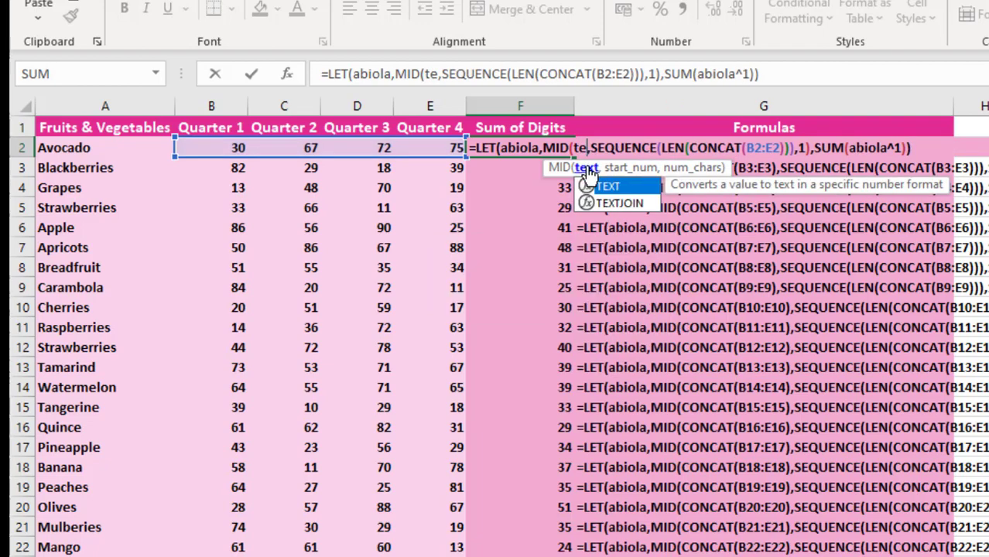
key("Down")
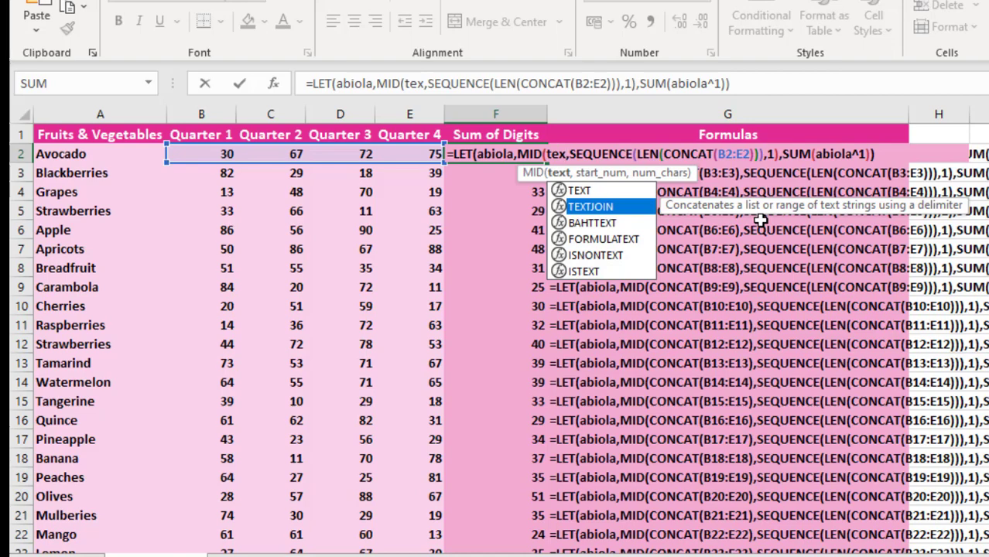
key("Tab")
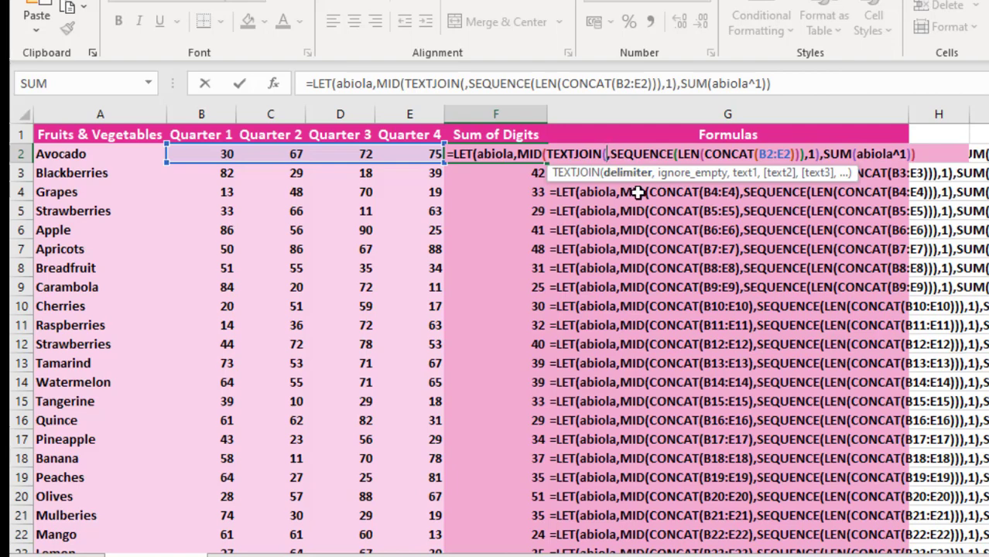
type(",")
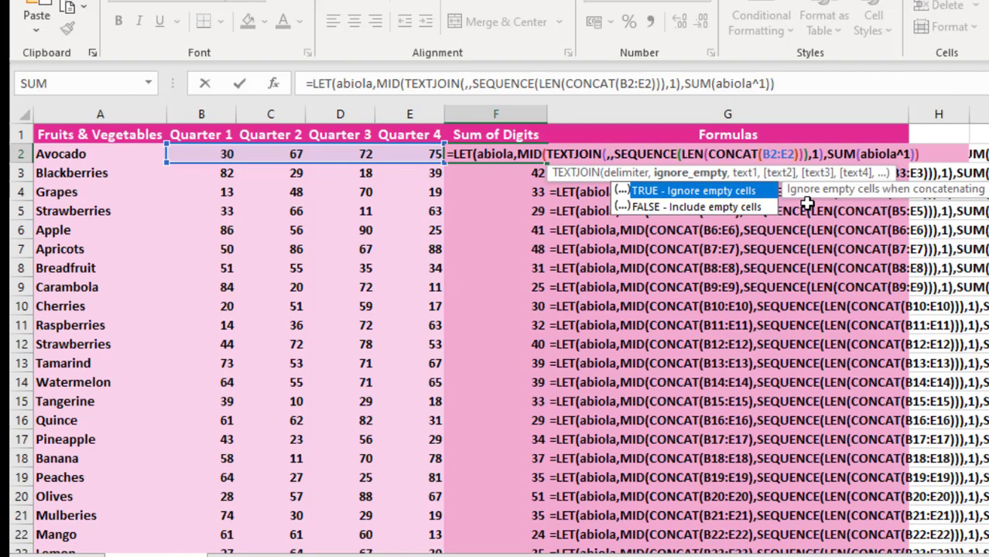
type(",")
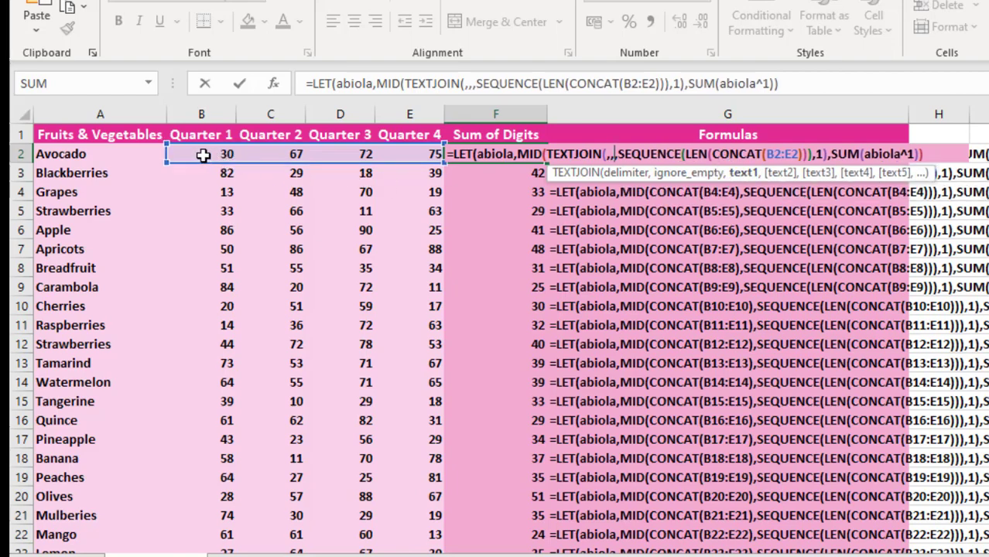
left_click_drag(201, 155, 417, 154)
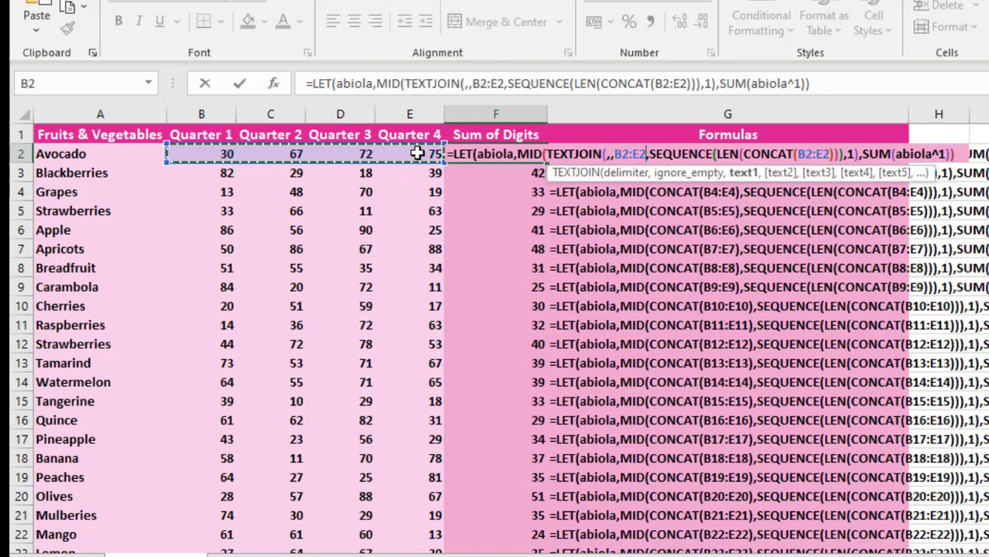
type(")")
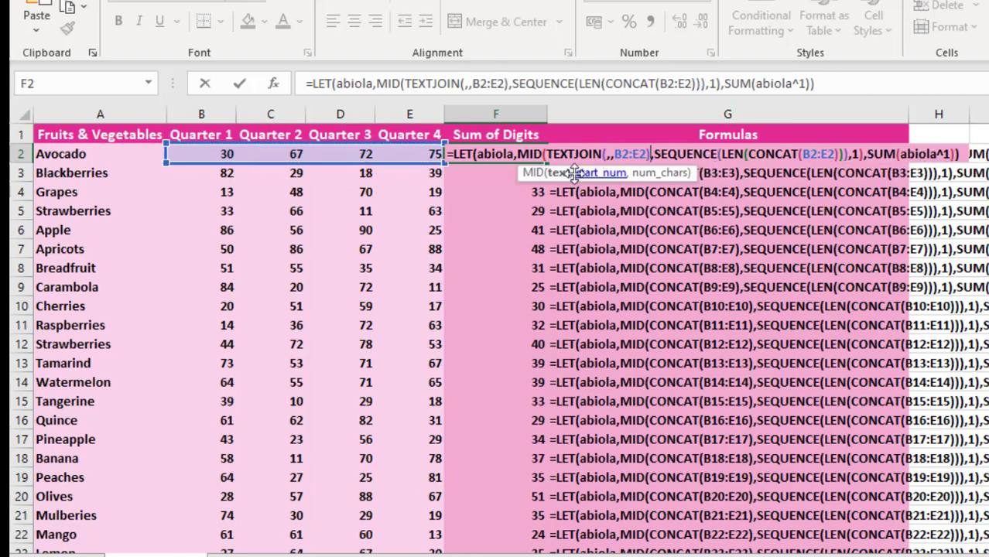
Copy TEXTJOIN(,,B2:E2) into LEN as its text, and fill the updated F2 formula down the Sum of Digits column.
key("ctrl+c")
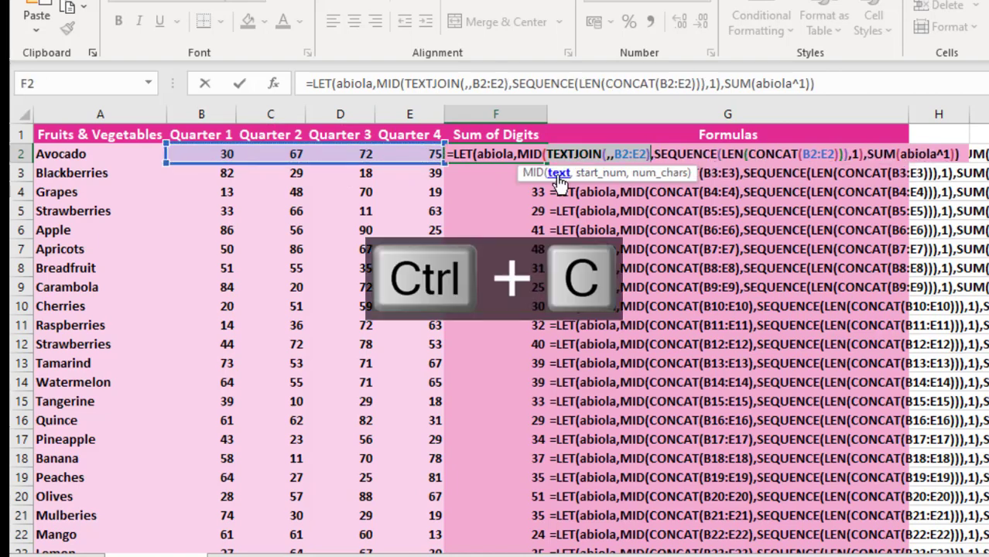
left_click(810, 154)
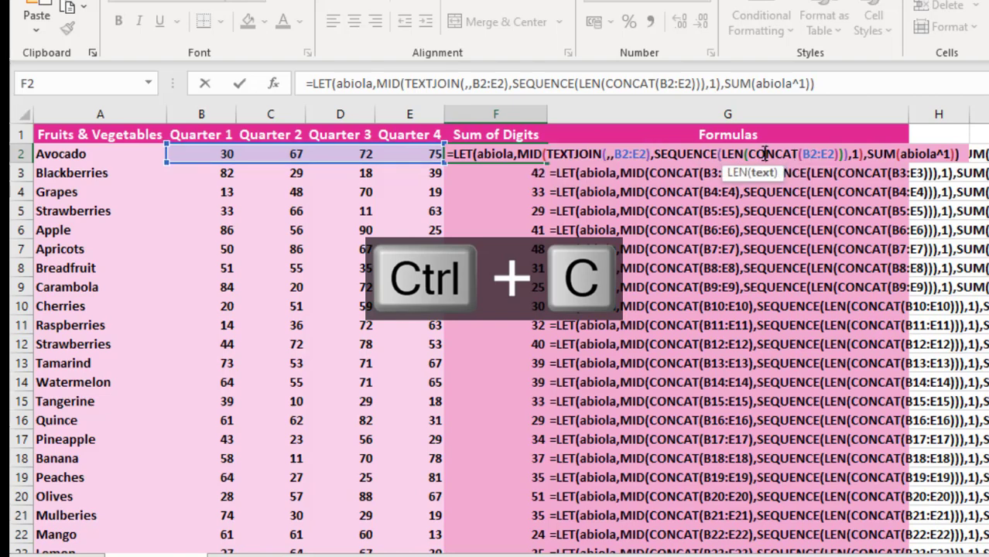
key("Right")
key("Right")
key("Right")
key("Right")
key("Right")
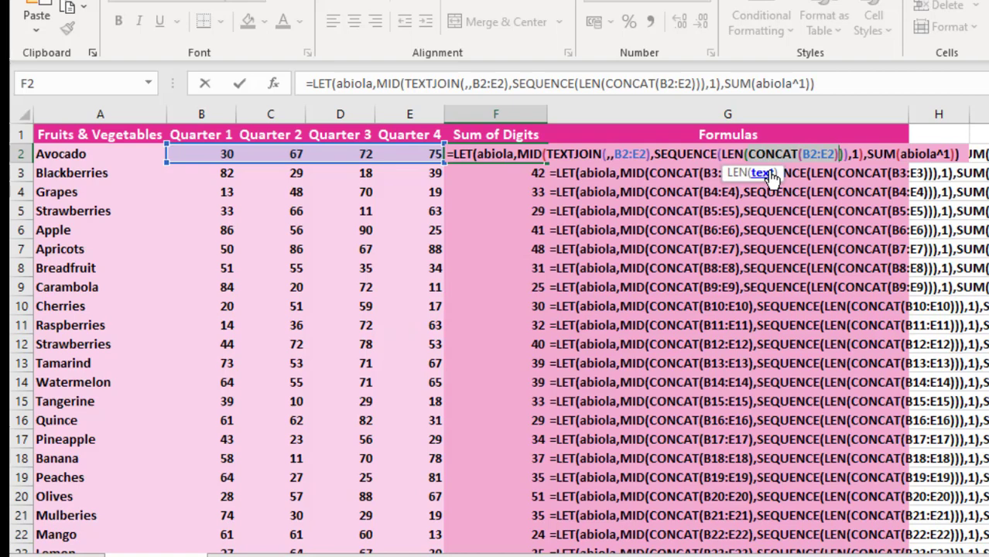
key("ctrl+v")
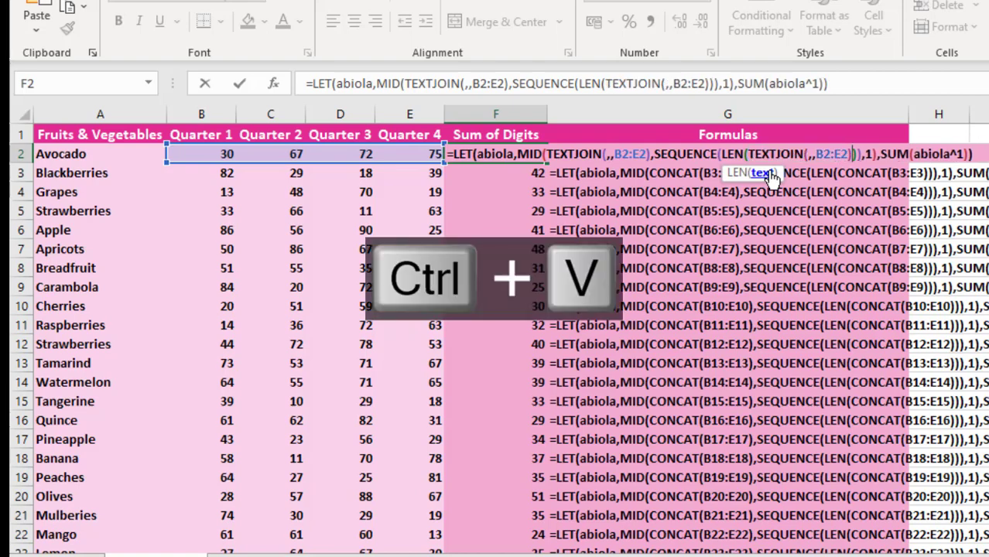
key("ctrl+Return")
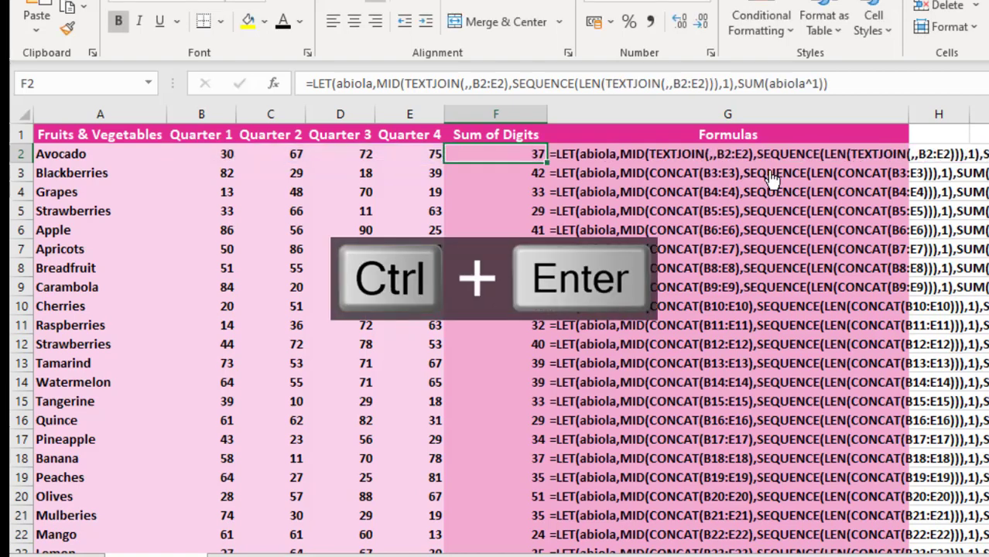
double_click(546, 163)
Examine the digit sums in column F down to the Total row and the four quarter columns they draw on.
left_click_drag(533, 154, 505, 488)
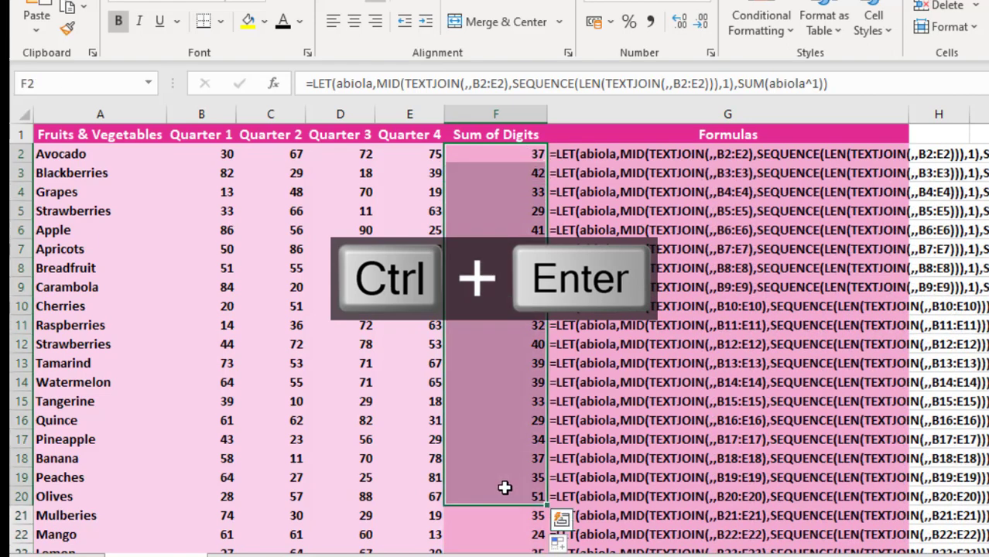
key("ctrl+Down")
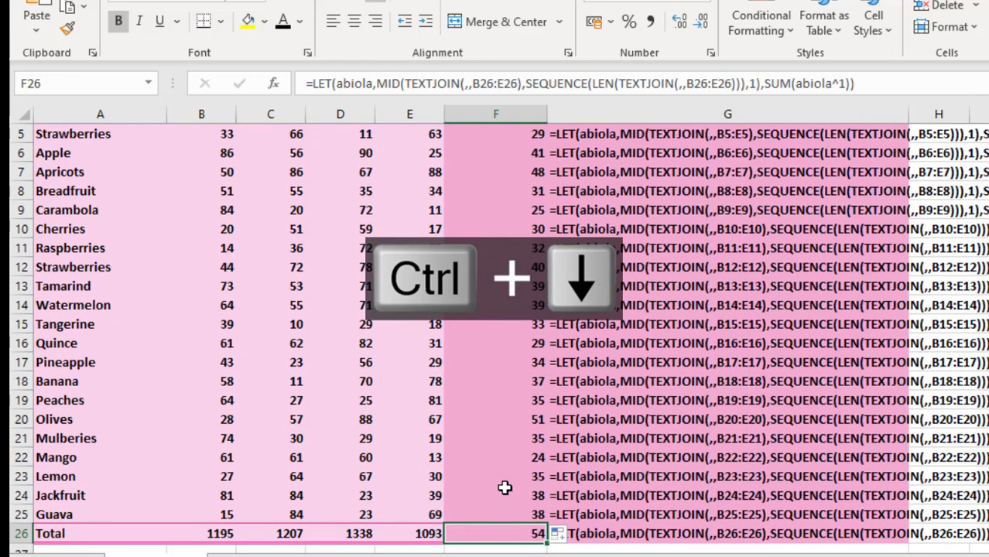
key("Up")
key("Up")
key("Up")
key("ctrl+Up")
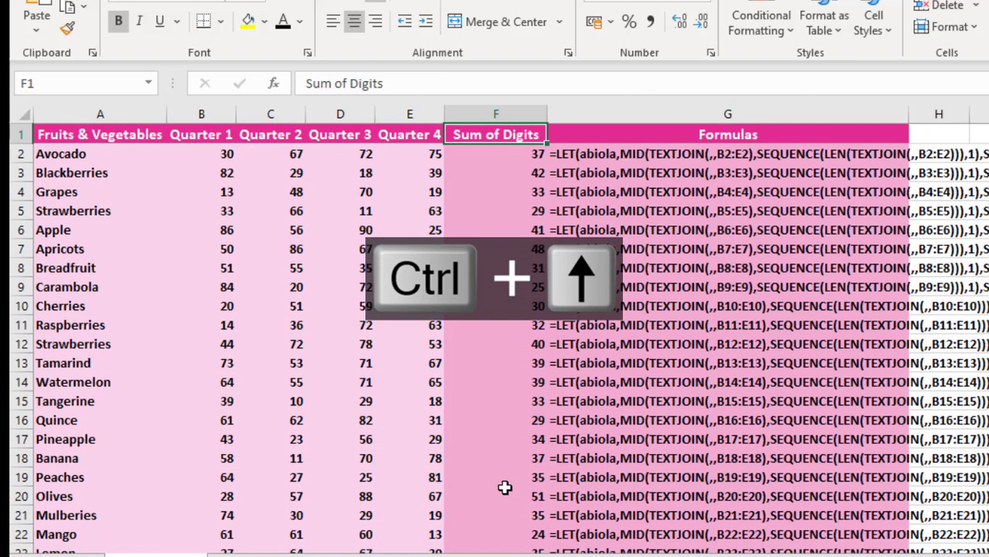
key("Down")
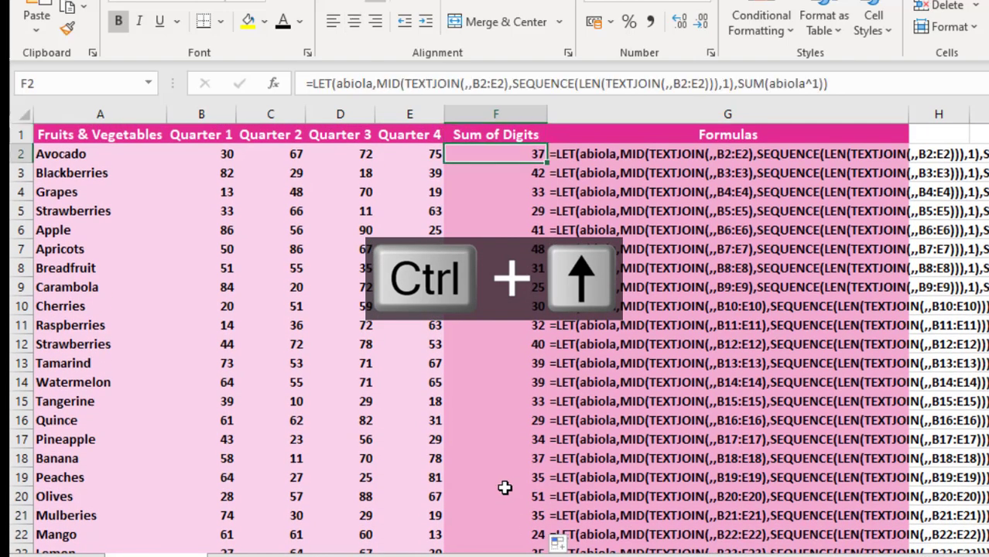
left_click(208, 115)
left_click(261, 116)
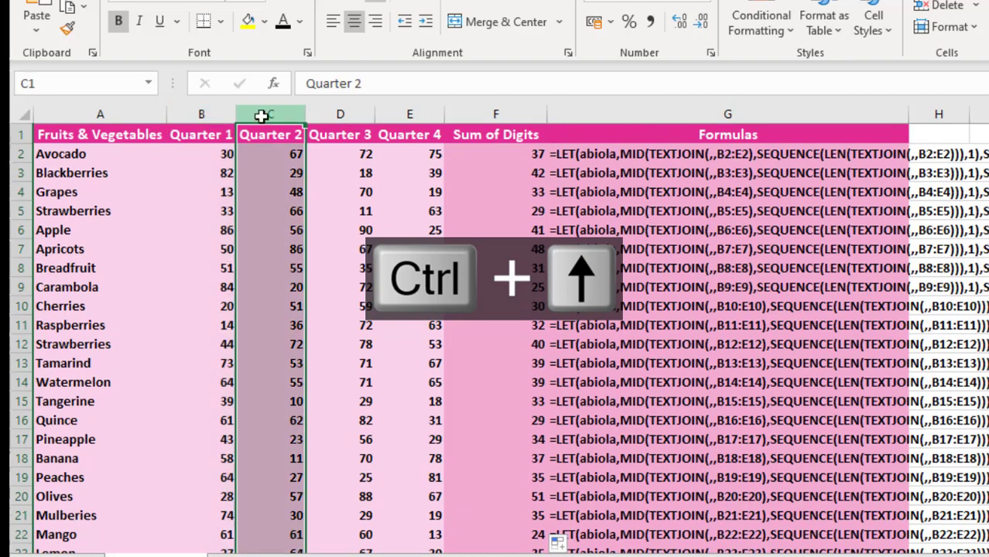
left_click(342, 115)
left_click(394, 115)
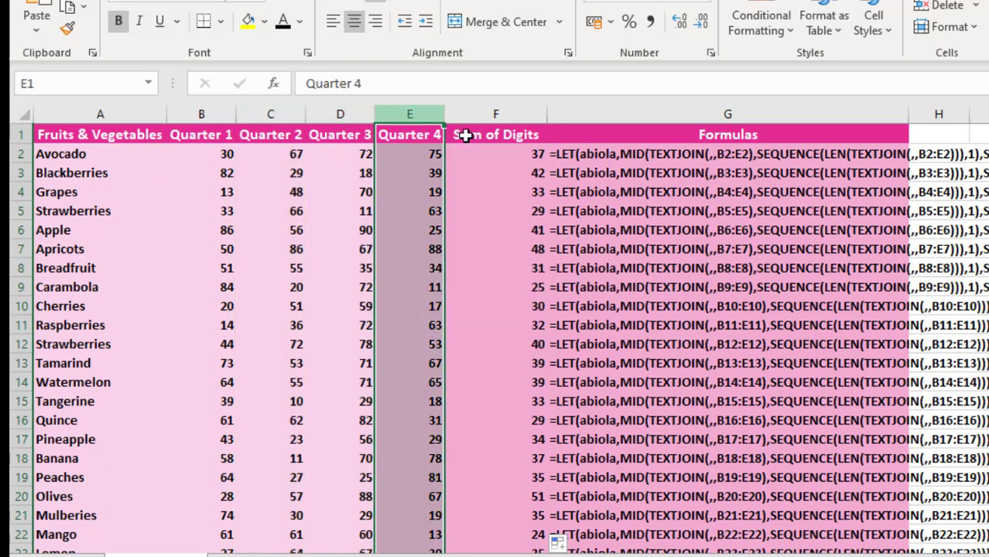
left_click(506, 151)
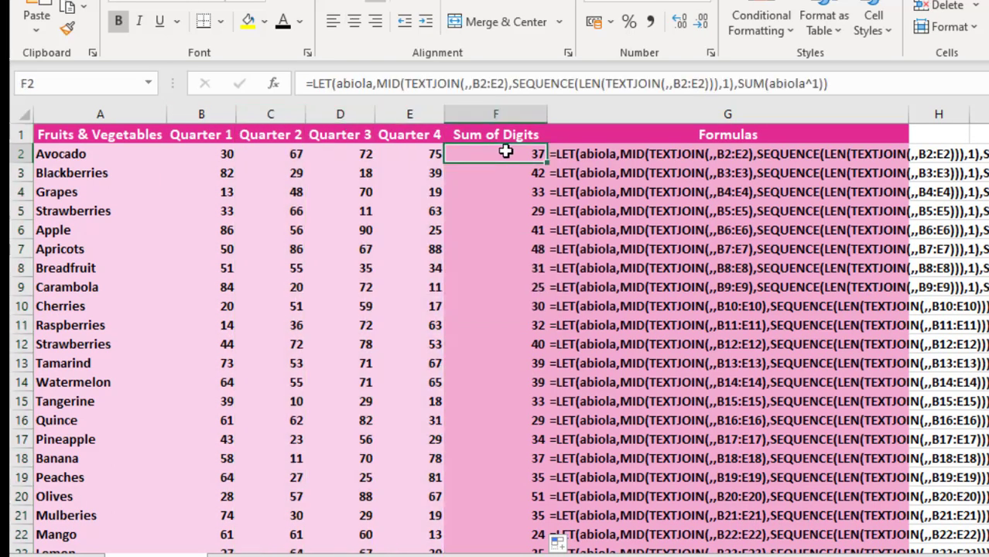